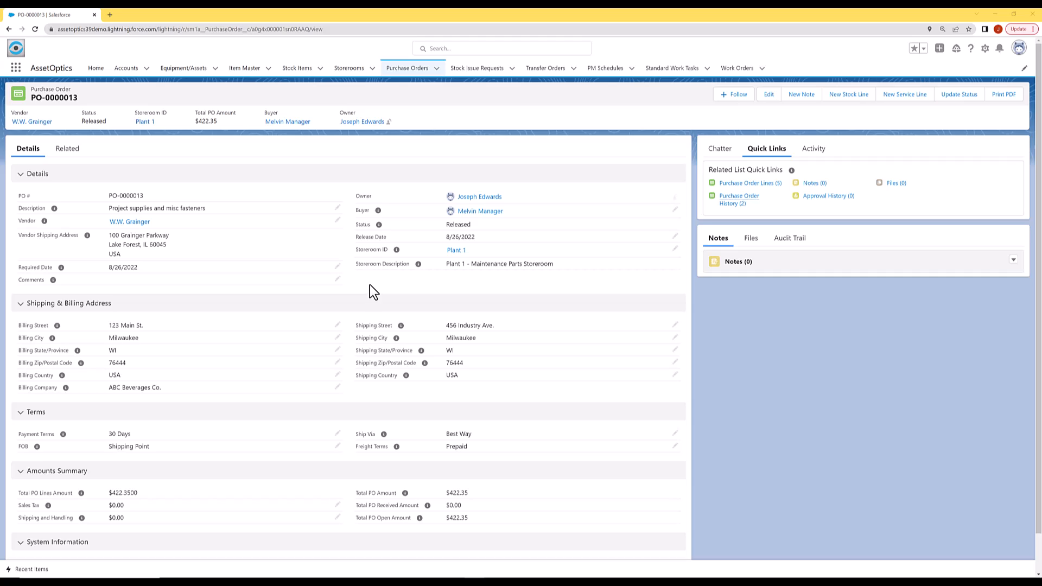
Preview the purchase order lines of PO-0000013.
{"action": "mouse_move", "coordinate": [458, 255]}
{"action": "mouse_move", "coordinate": [764, 193]}
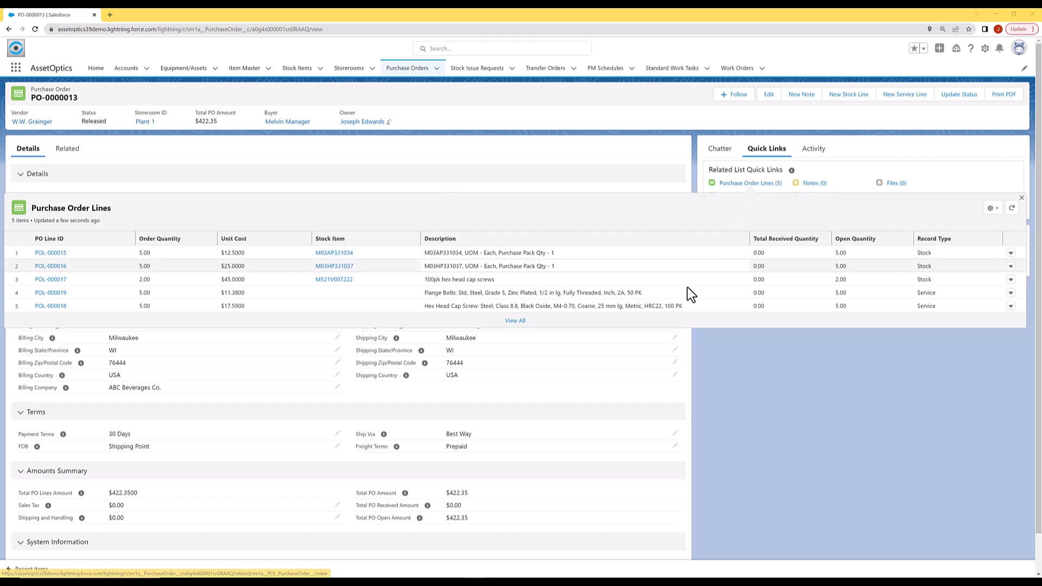
{"action": "scroll", "coordinate": [888, 492], "scroll_direction": "down", "scroll_amount": 1}
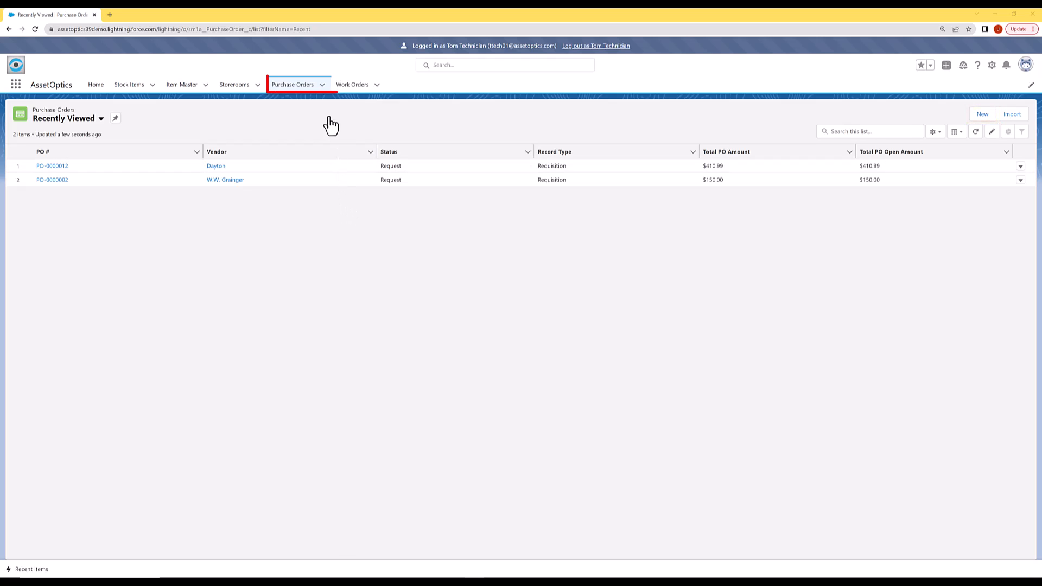
Start a new purchase requisition with description "Supplies" and vendor W.W. Grainger.
{"action": "left_click", "coordinate": [323, 86]}
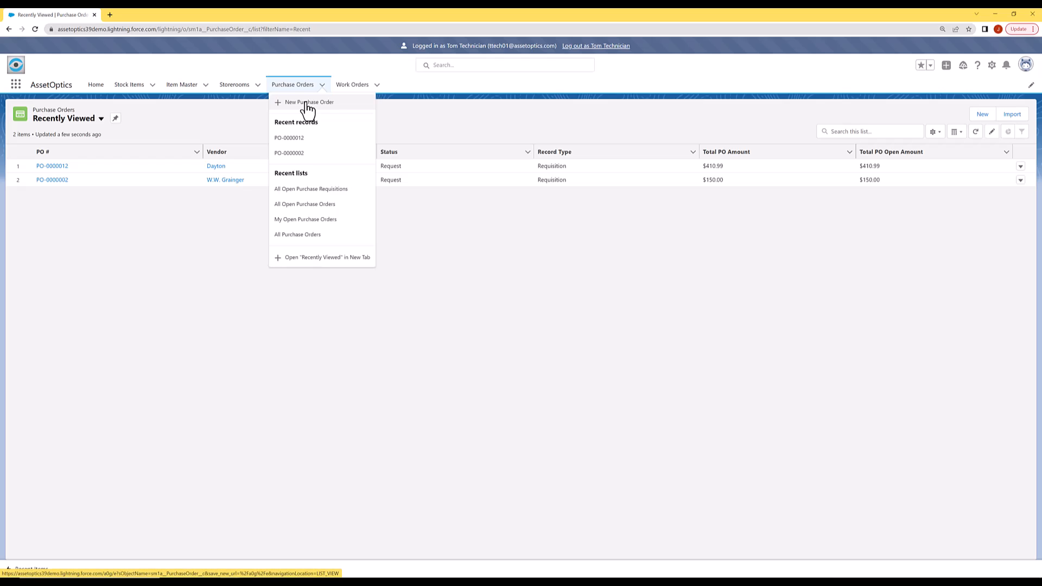
{"action": "left_click", "coordinate": [308, 103]}
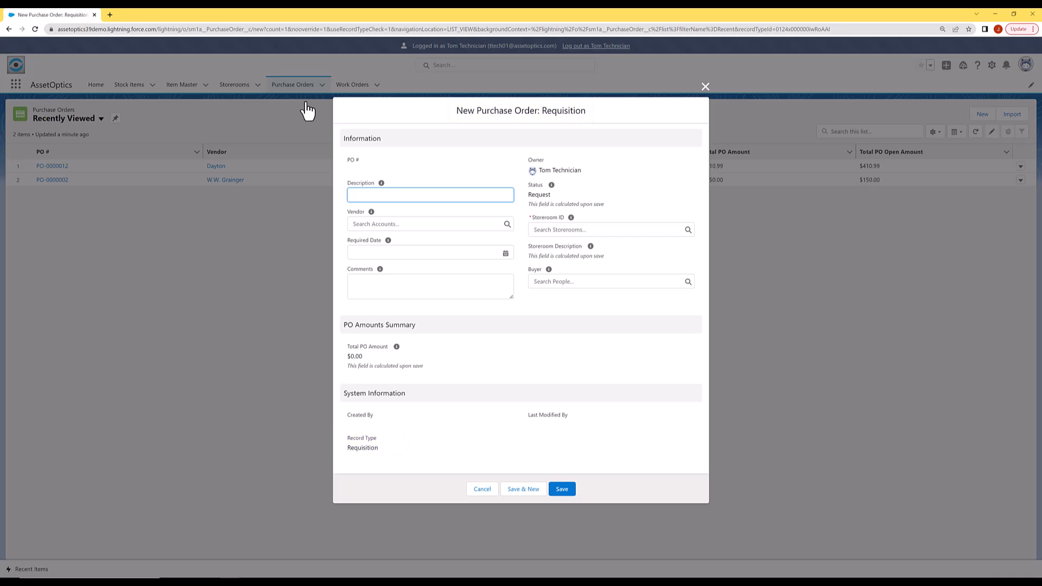
{"action": "type", "text": "Supplies"}
{"action": "left_click", "coordinate": [361, 224]}
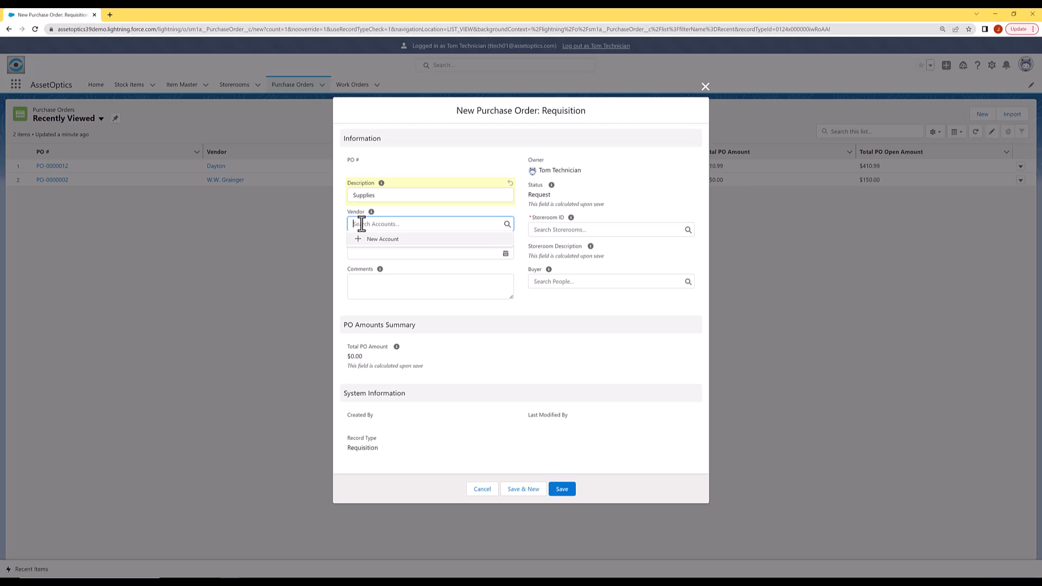
{"action": "type", "text": "grainger"}
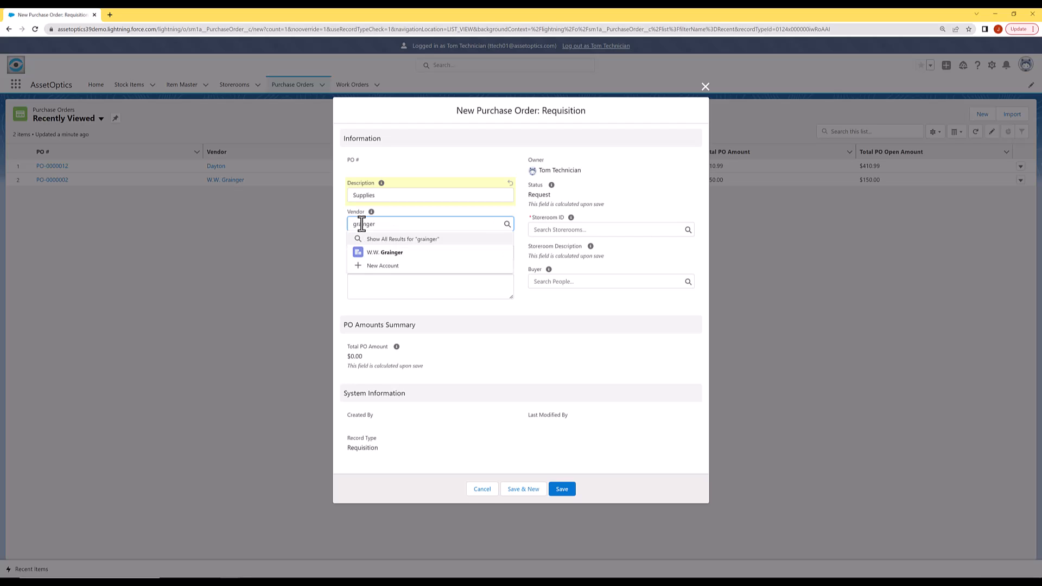
{"action": "left_click", "coordinate": [357, 253]}
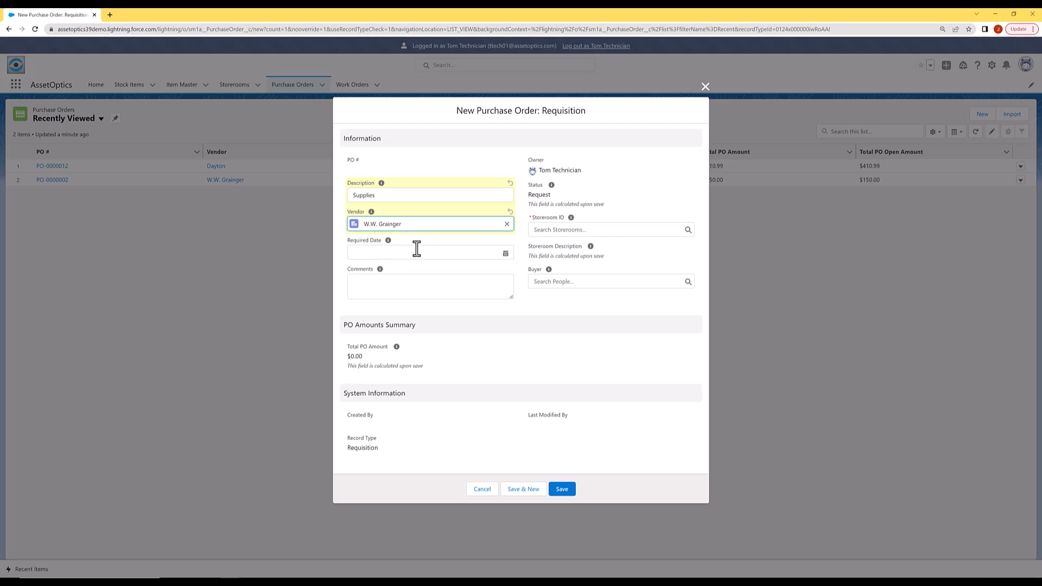
Assign storeroom Plant 1 to the requisition and save it.
{"action": "left_click", "coordinate": [567, 230]}
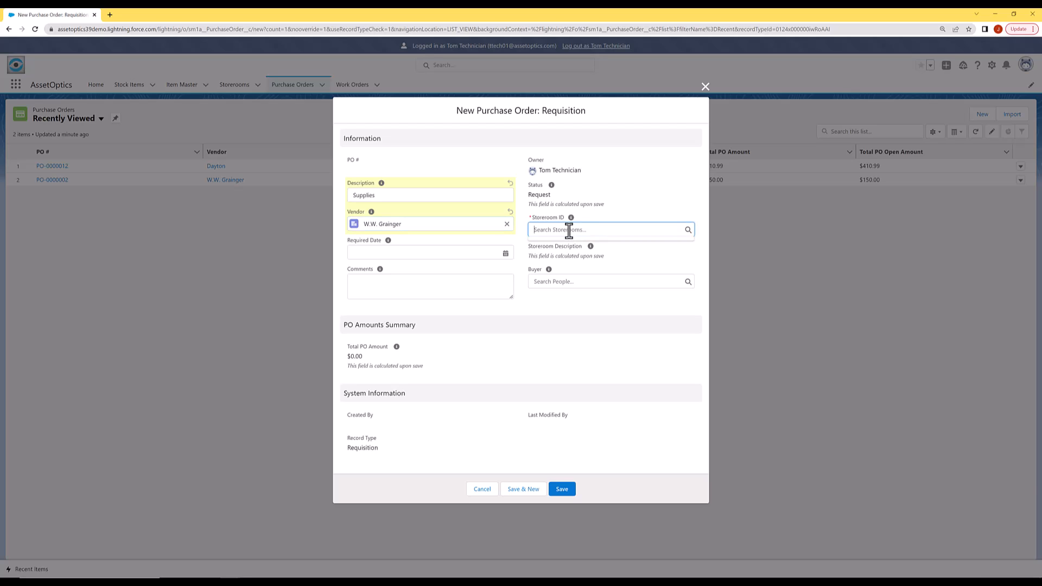
{"action": "type", "text": "plant 1"}
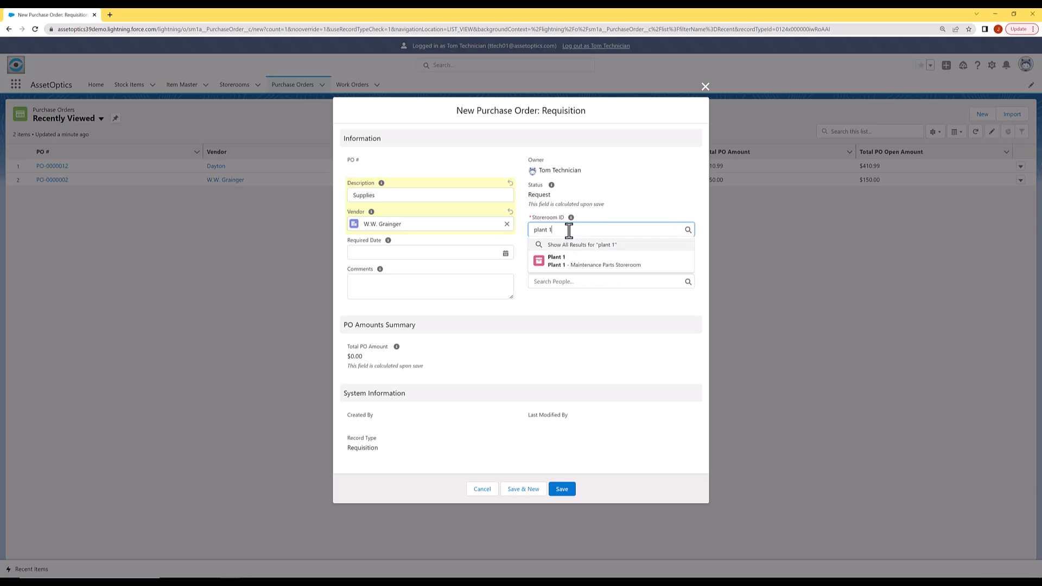
{"action": "left_click", "coordinate": [561, 261]}
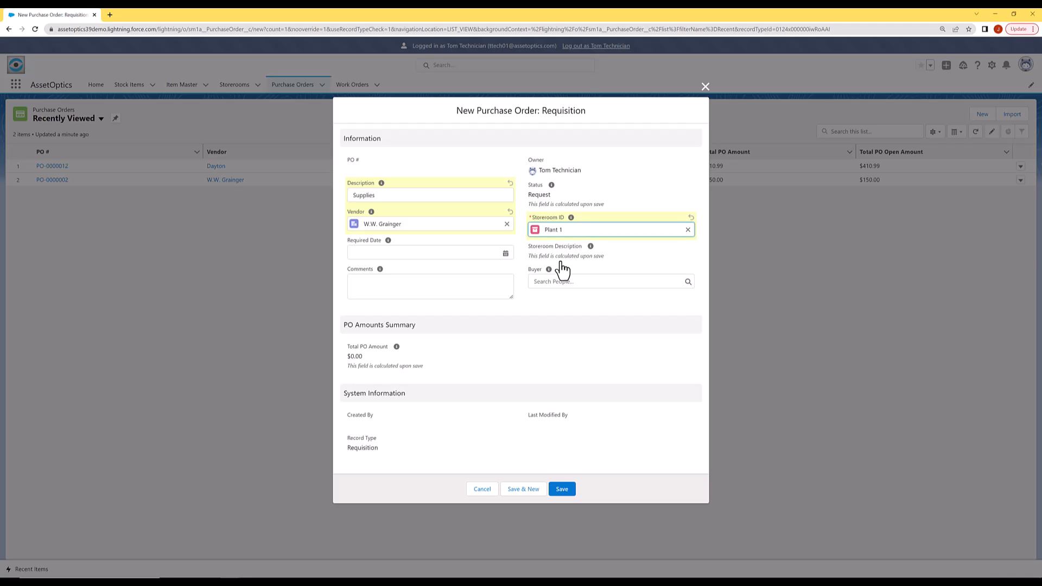
{"action": "left_click", "coordinate": [559, 492]}
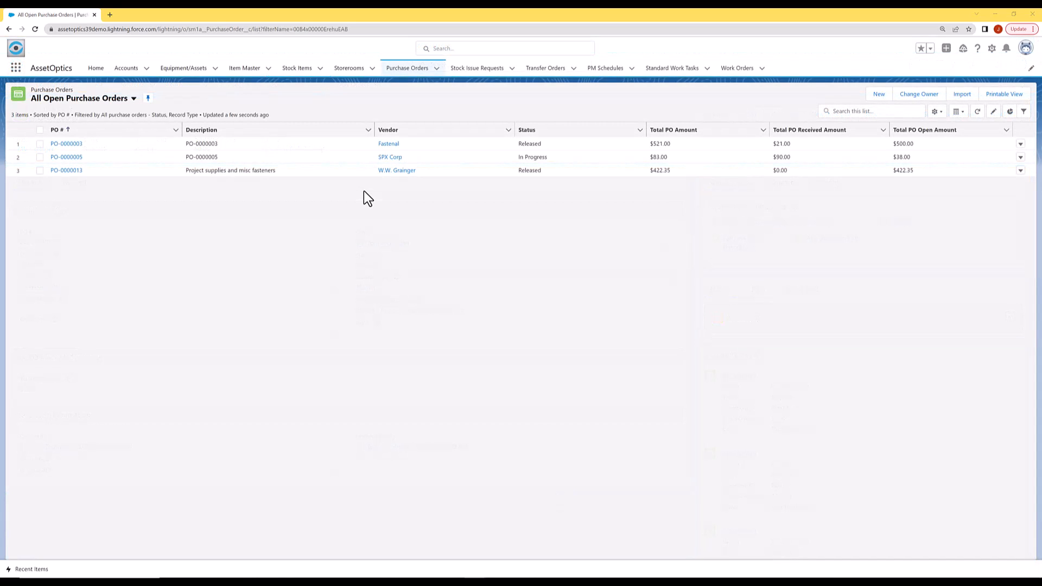
Start a new purchase order of record type Order with description "MRO Parts" and vendor W.W. Grainger.
{"action": "left_click", "coordinate": [436, 69]}
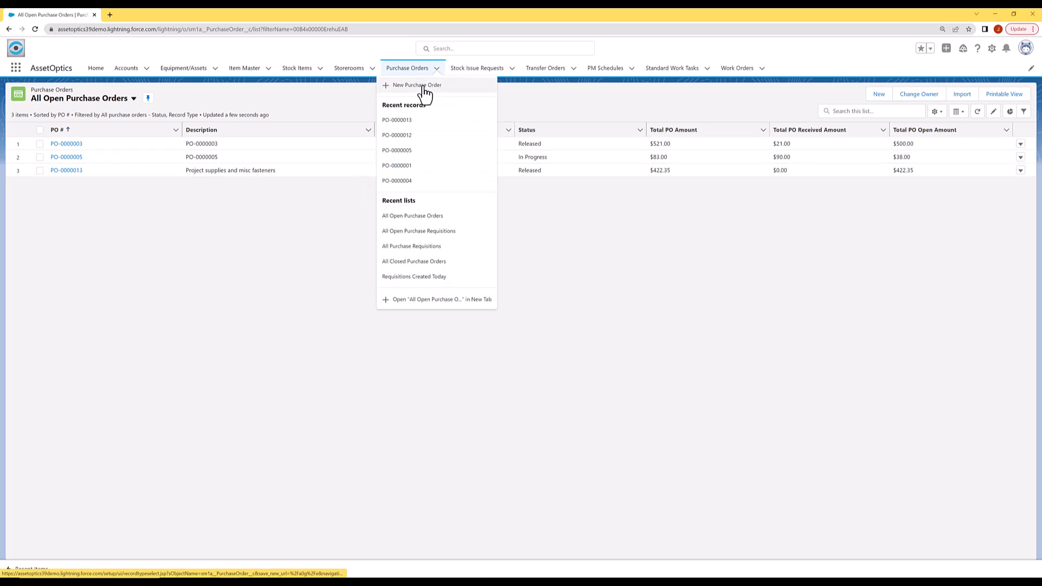
{"action": "left_click", "coordinate": [424, 87]}
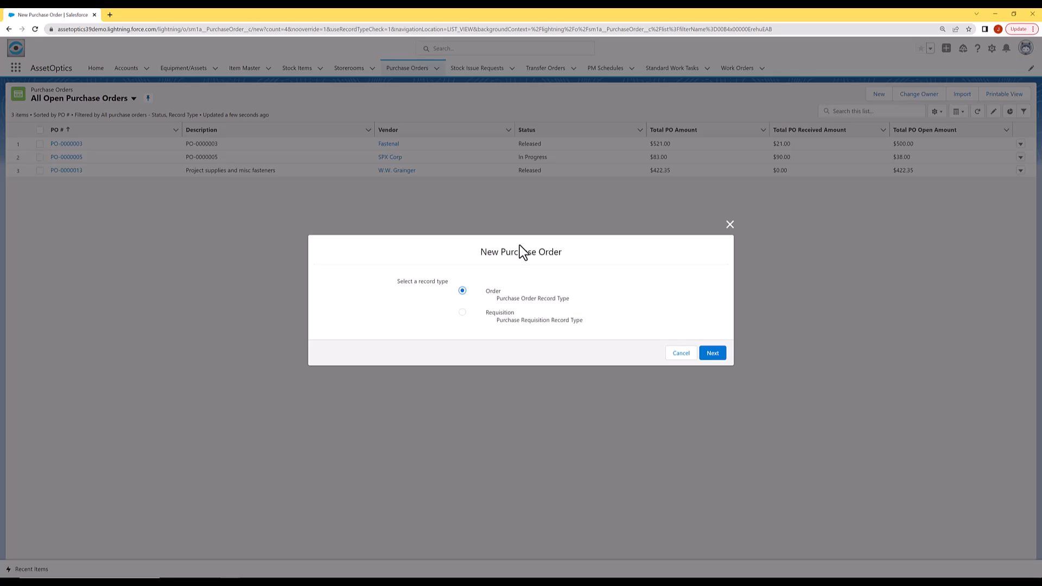
{"action": "left_click", "coordinate": [711, 355]}
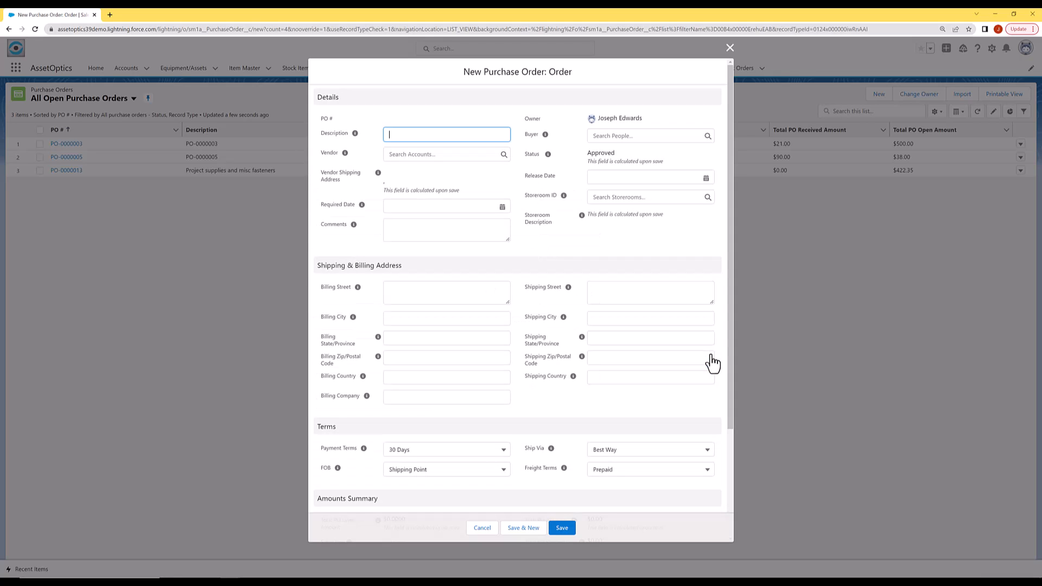
{"action": "left_click", "coordinate": [430, 134]}
{"action": "type", "text": "MRO Parts"}
{"action": "left_click", "coordinate": [413, 157]}
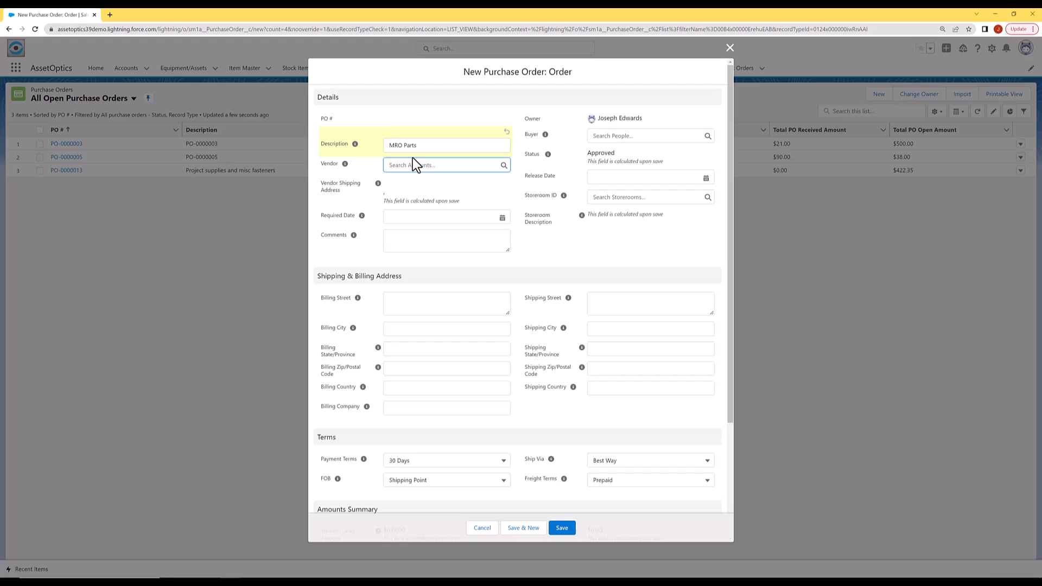
{"action": "type", "text": "grai"}
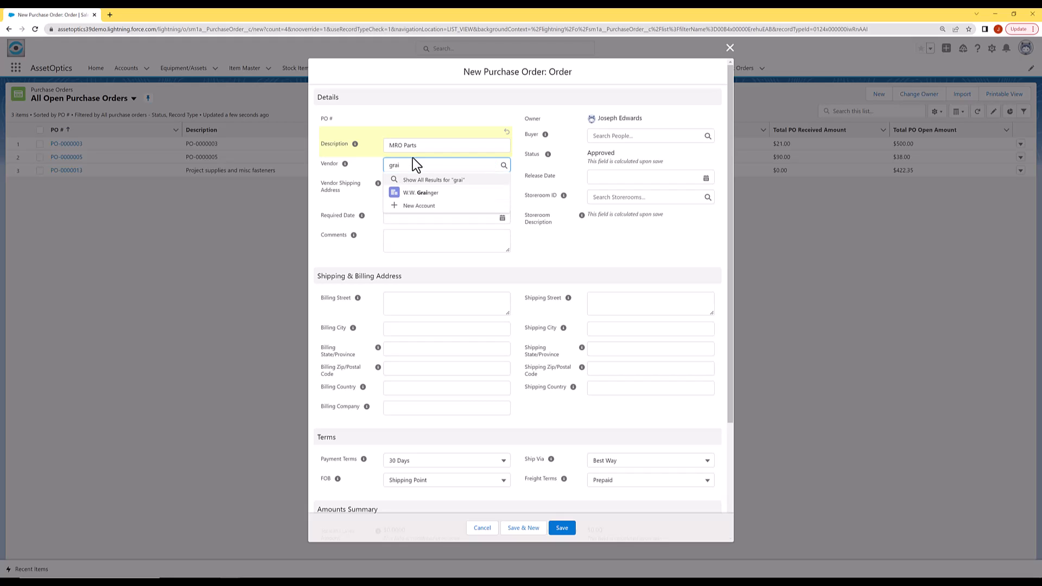
{"action": "left_click", "coordinate": [423, 193]}
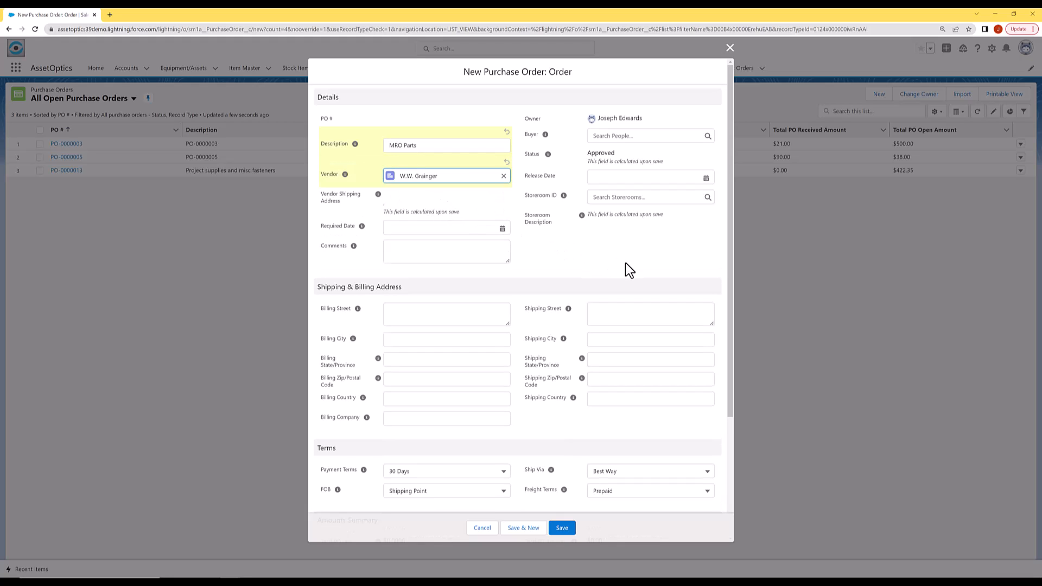
Set the order's storeroom to Plant 1 and its required date to 9/9/2022, and save the order.
{"action": "left_click", "coordinate": [628, 198]}
{"action": "type", "text": "pla"}
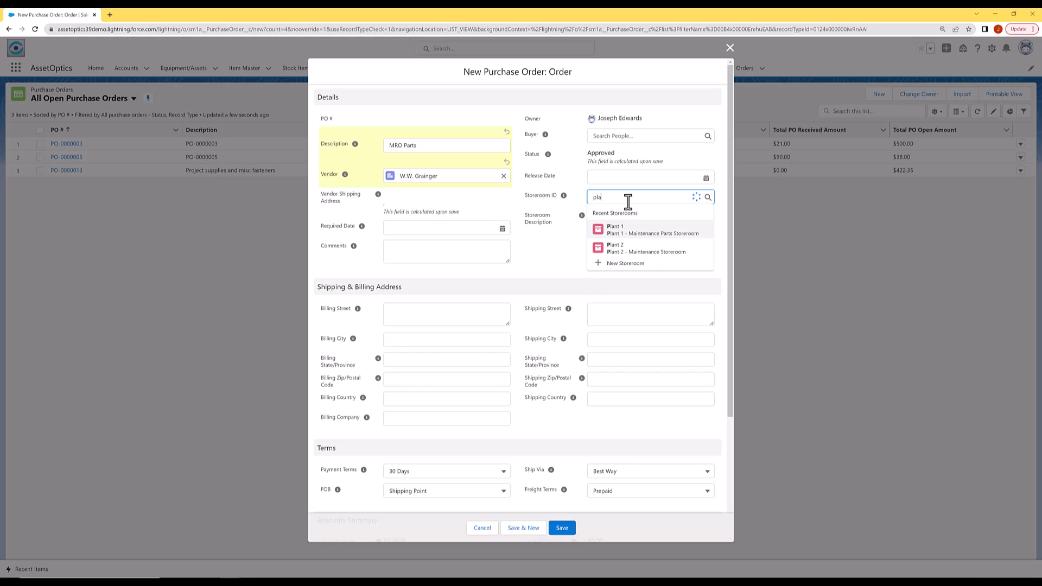
{"action": "type", "text": "nt"}
{"action": "left_click", "coordinate": [624, 227]}
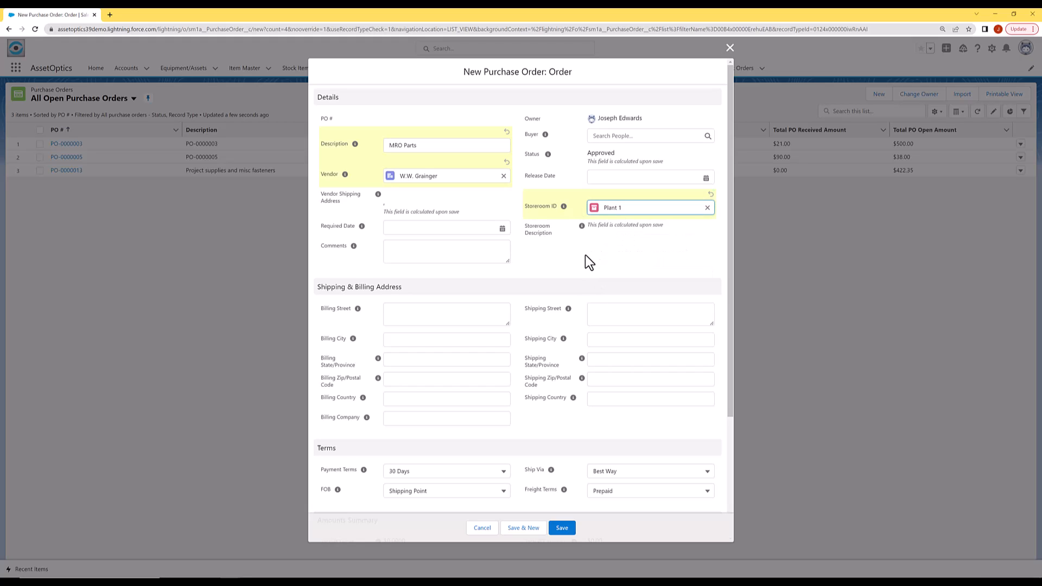
{"action": "left_click", "coordinate": [454, 233]}
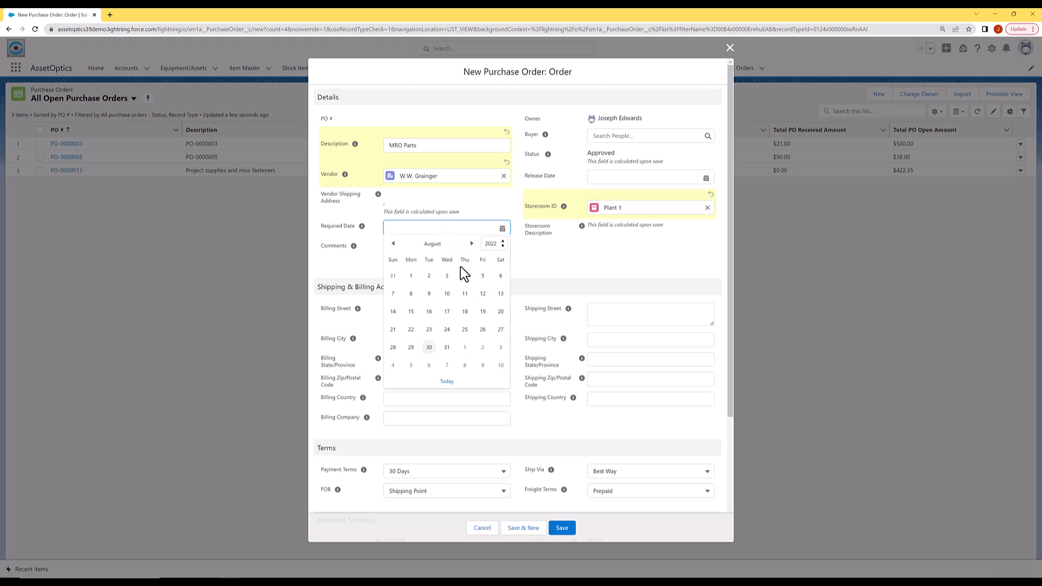
{"action": "left_click", "coordinate": [482, 366]}
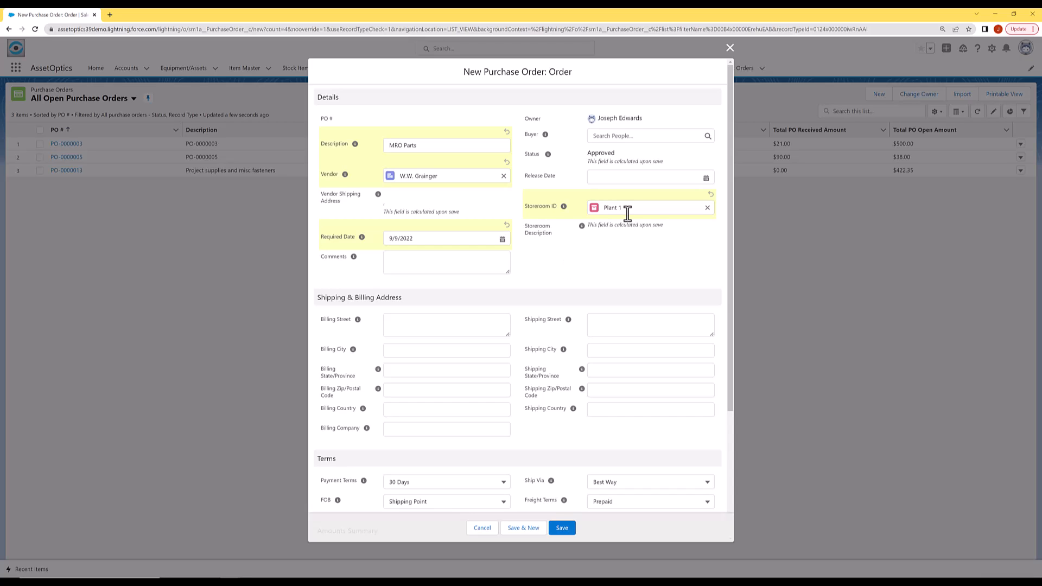
{"action": "left_click", "coordinate": [570, 536]}
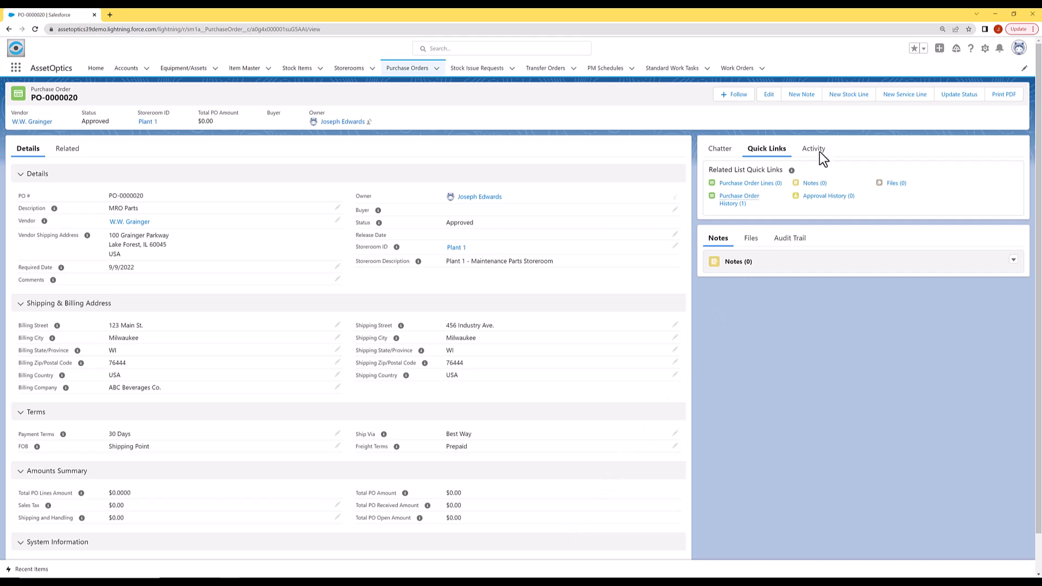
Start a new stock line on the order, list 50 records per page, and choose stock item 4L160.
{"action": "left_click", "coordinate": [853, 97]}
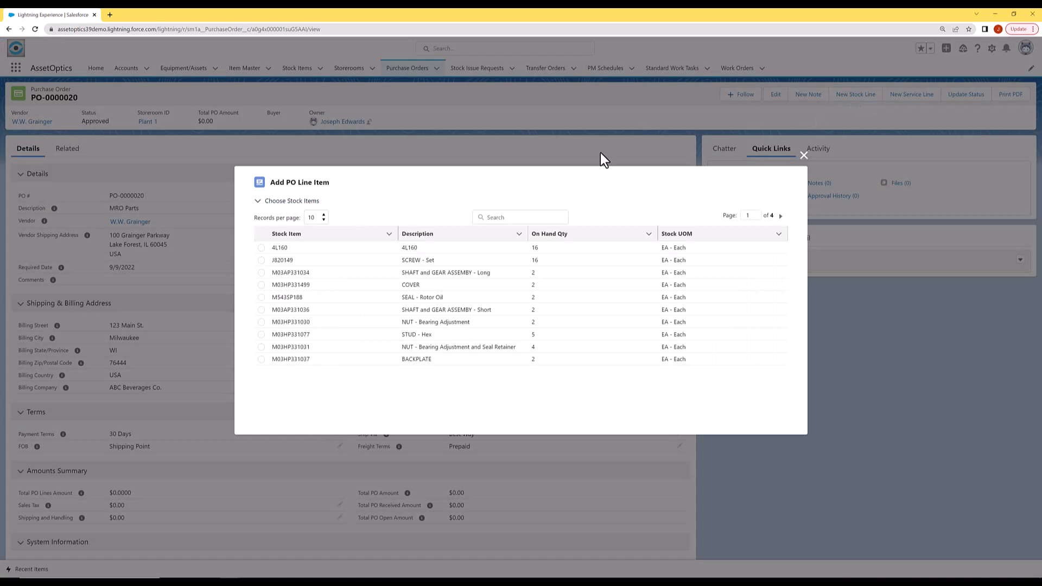
{"action": "left_click", "coordinate": [323, 216]}
{"action": "left_click", "coordinate": [318, 246]}
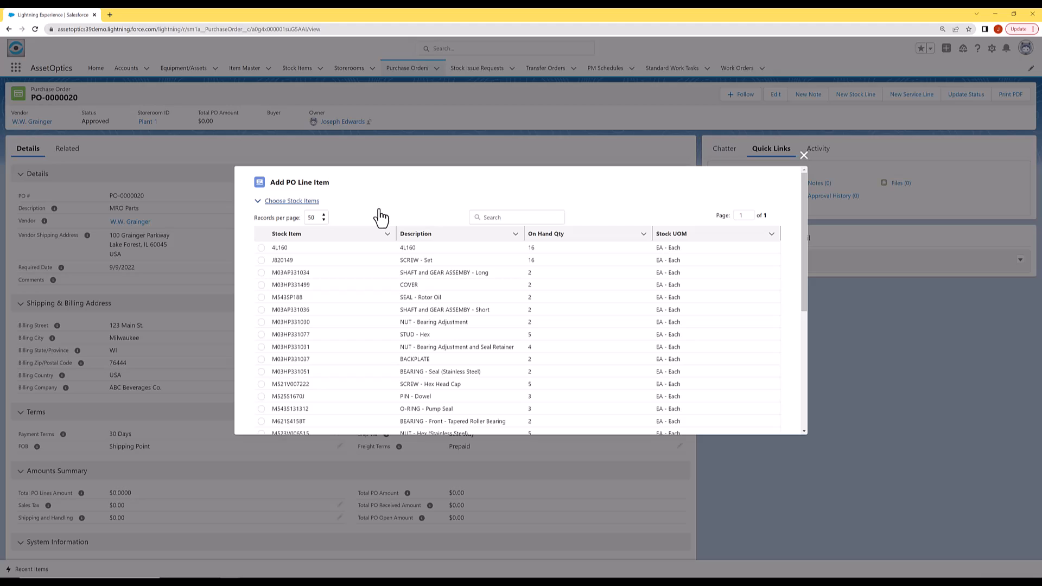
{"action": "left_click", "coordinate": [262, 249]}
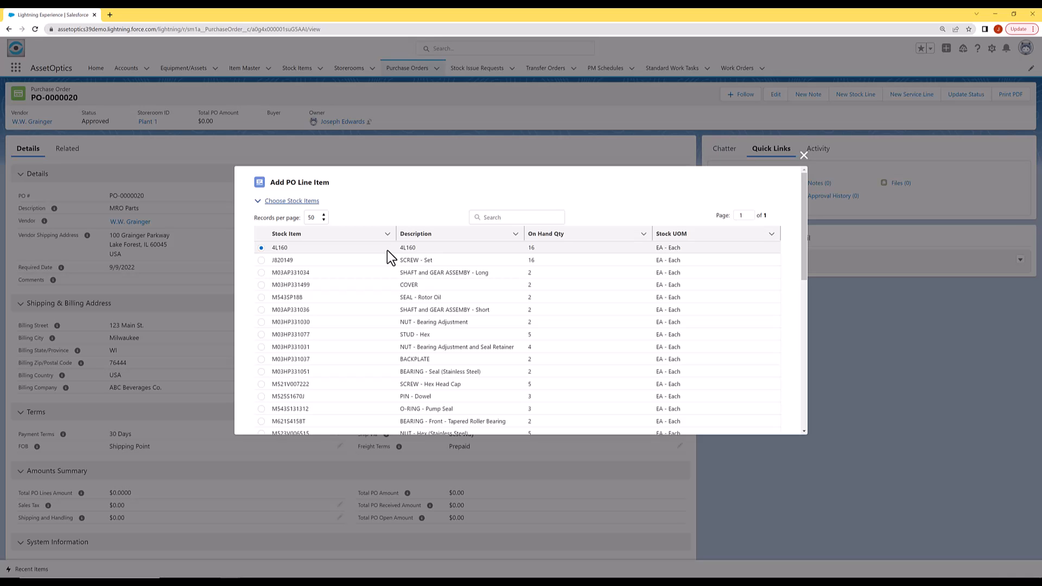
Add the 4L160 line to the purchase order using vendor case pack CP-000041 with an order quantity of 5.
{"action": "scroll", "coordinate": [386, 250], "scroll_direction": "down", "scroll_amount": 3}
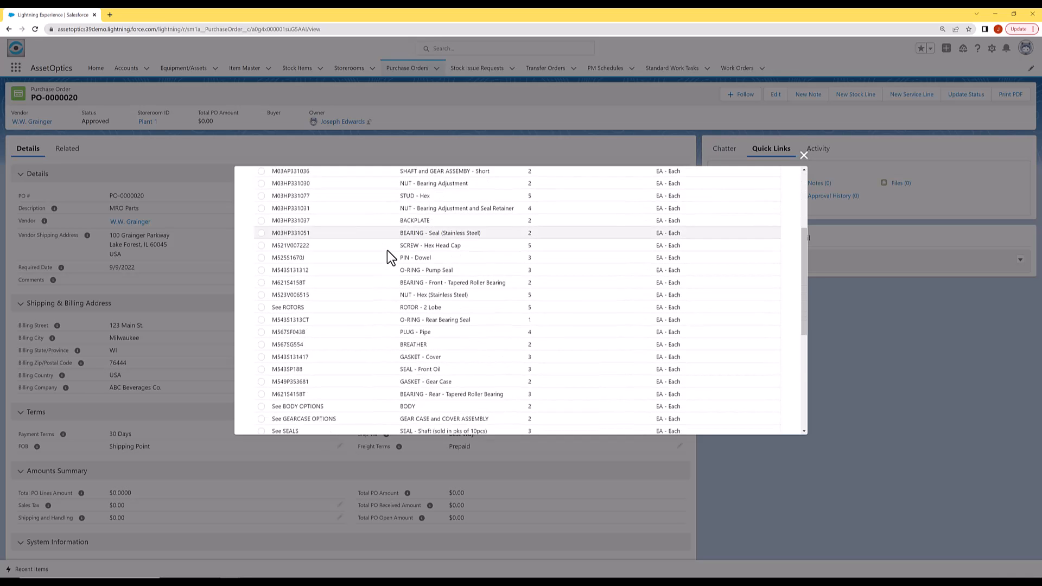
{"action": "scroll", "coordinate": [387, 250], "scroll_direction": "down", "scroll_amount": 5}
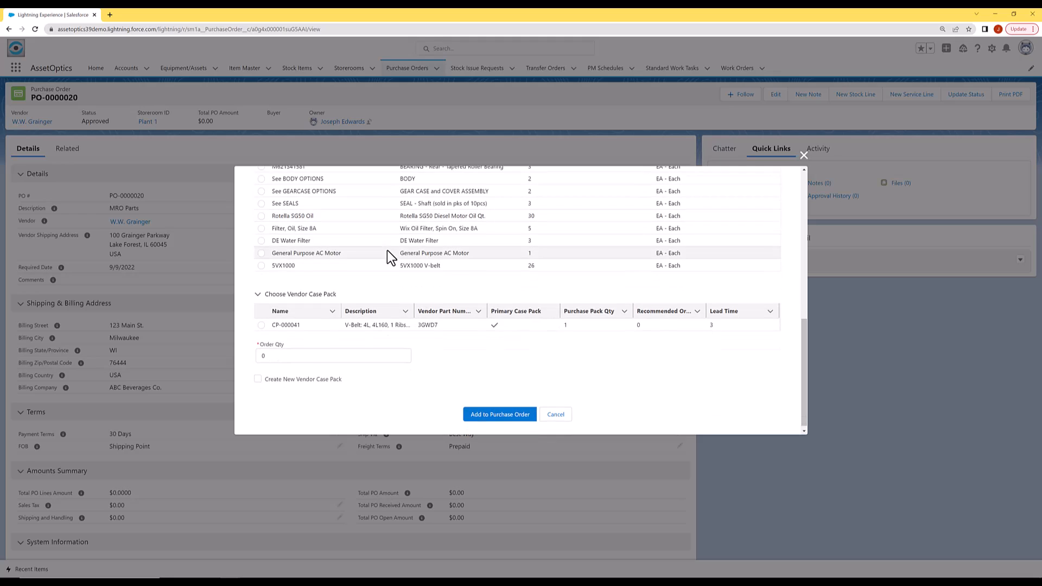
{"action": "left_click", "coordinate": [261, 325]}
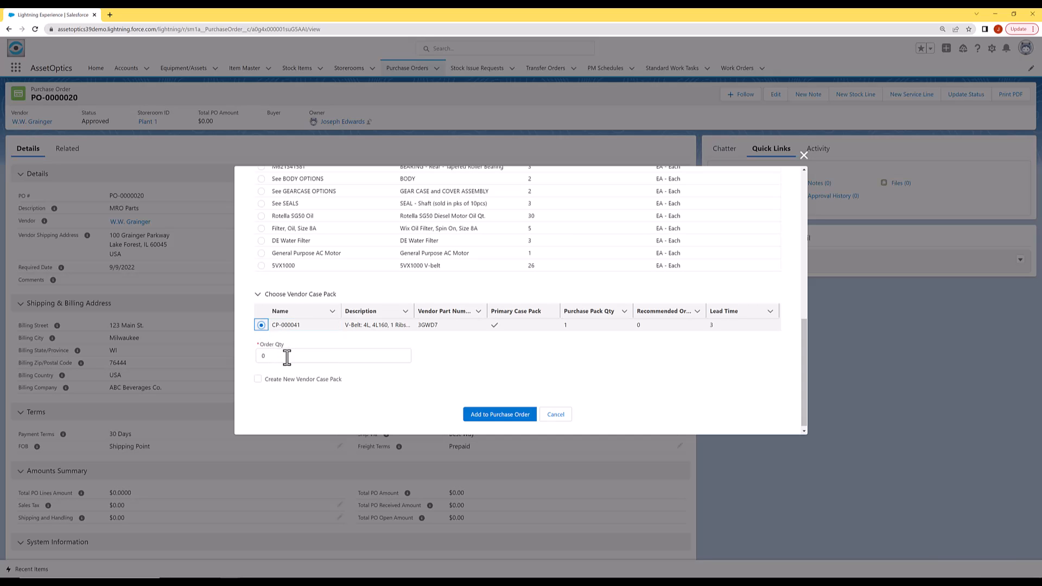
{"action": "left_click", "coordinate": [261, 357]}
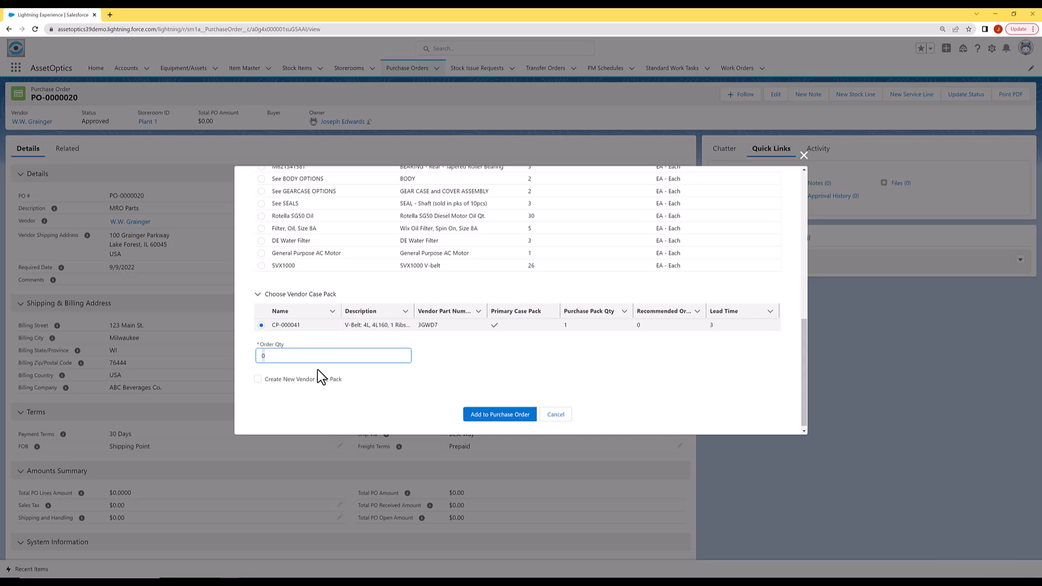
{"action": "type", "text": "5"}
{"action": "left_click", "coordinate": [500, 419]}
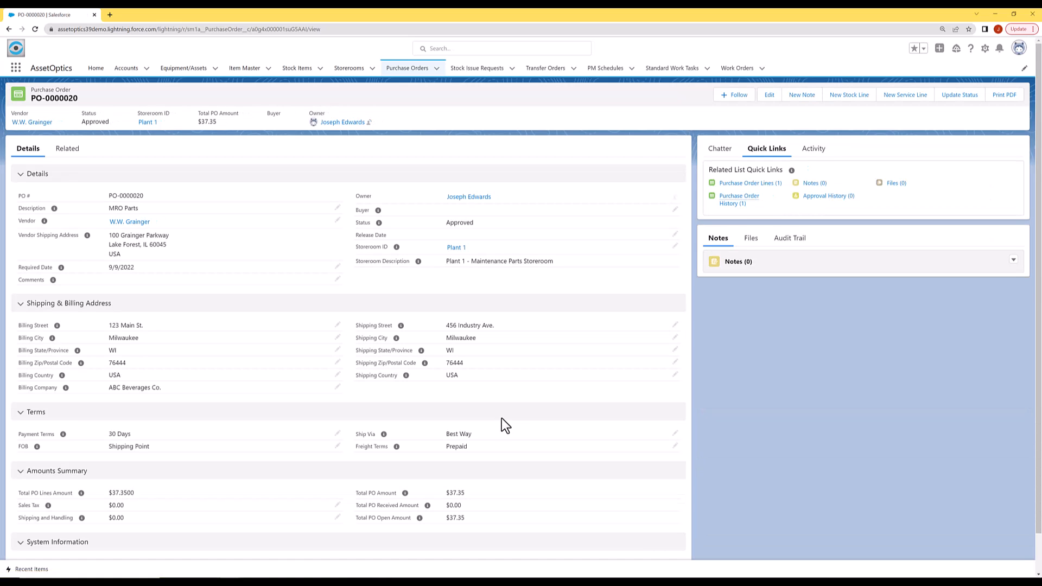
Start another stock line on the order and choose stock item M03AP331034, SHAFT and GEAR ASSEMBY - Long.
{"action": "left_click", "coordinate": [832, 100]}
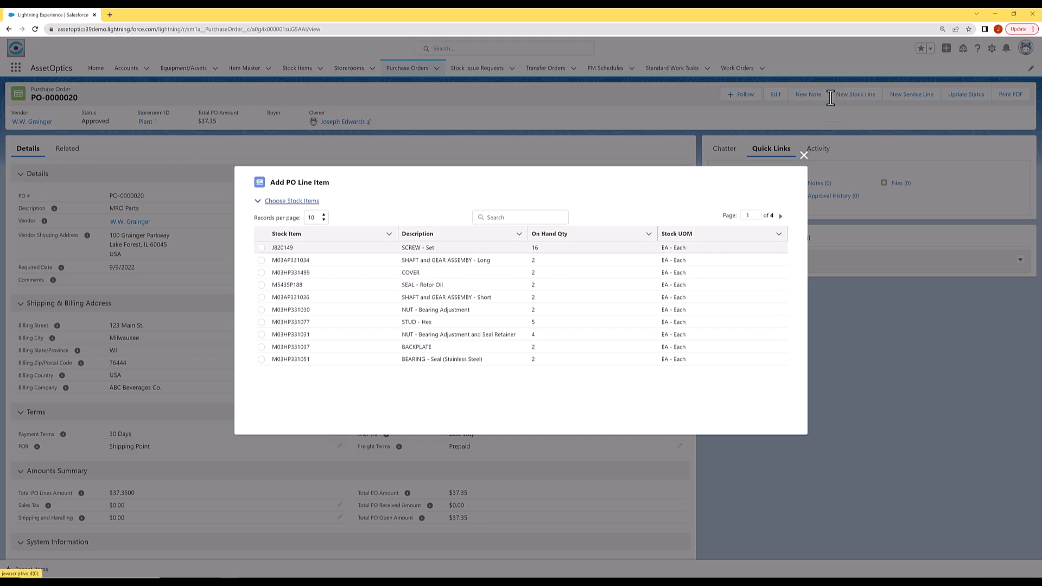
{"action": "left_click", "coordinate": [261, 260]}
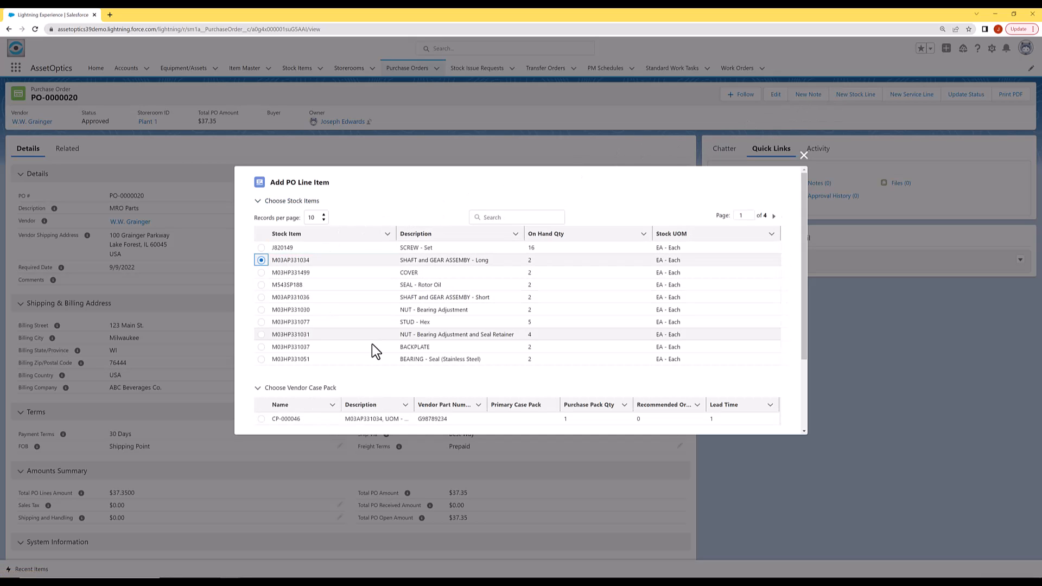
{"action": "scroll", "coordinate": [372, 345], "scroll_direction": "down", "scroll_amount": 3}
{"action": "scroll", "coordinate": [365, 335], "scroll_direction": "up", "scroll_amount": 1}
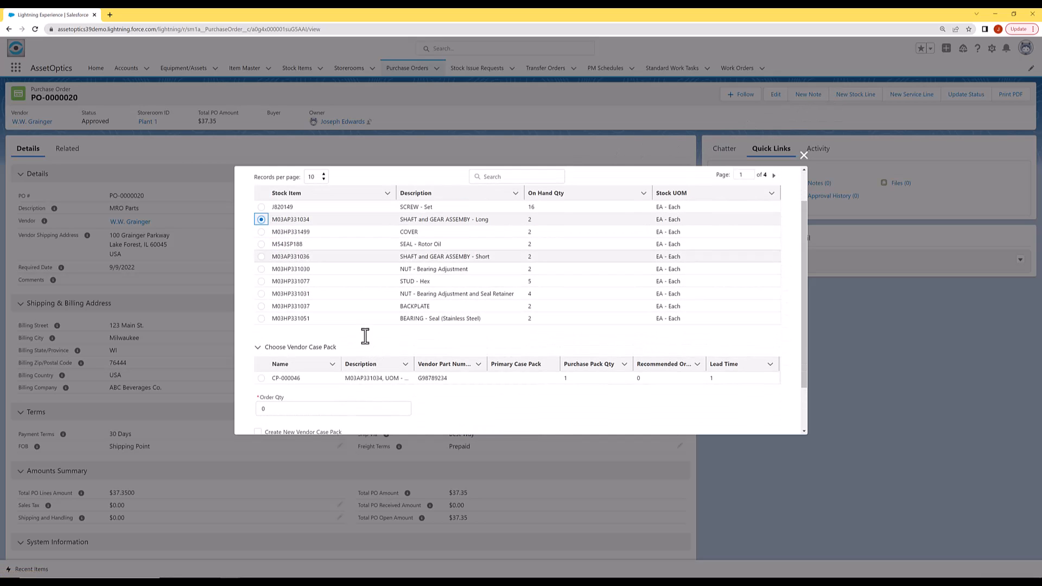
Examine the vendor case pack details for the M03HP331499 cover, and reselect stock item M03AP331034.
{"action": "left_click", "coordinate": [262, 232]}
{"action": "scroll", "coordinate": [350, 309], "scroll_direction": "down", "scroll_amount": 1}
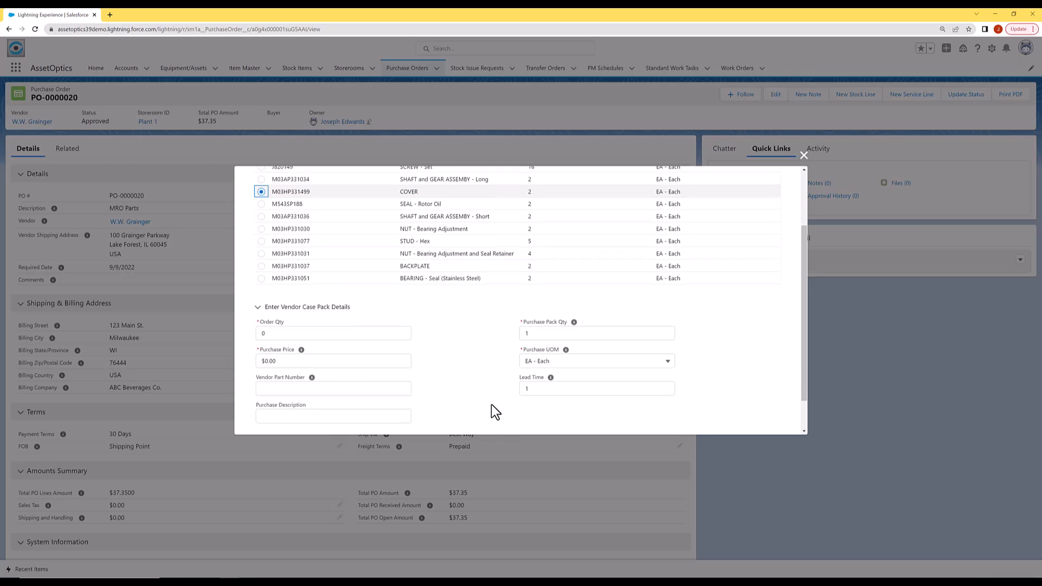
{"action": "scroll", "coordinate": [491, 405], "scroll_direction": "up", "scroll_amount": 2}
{"action": "left_click", "coordinate": [261, 219]}
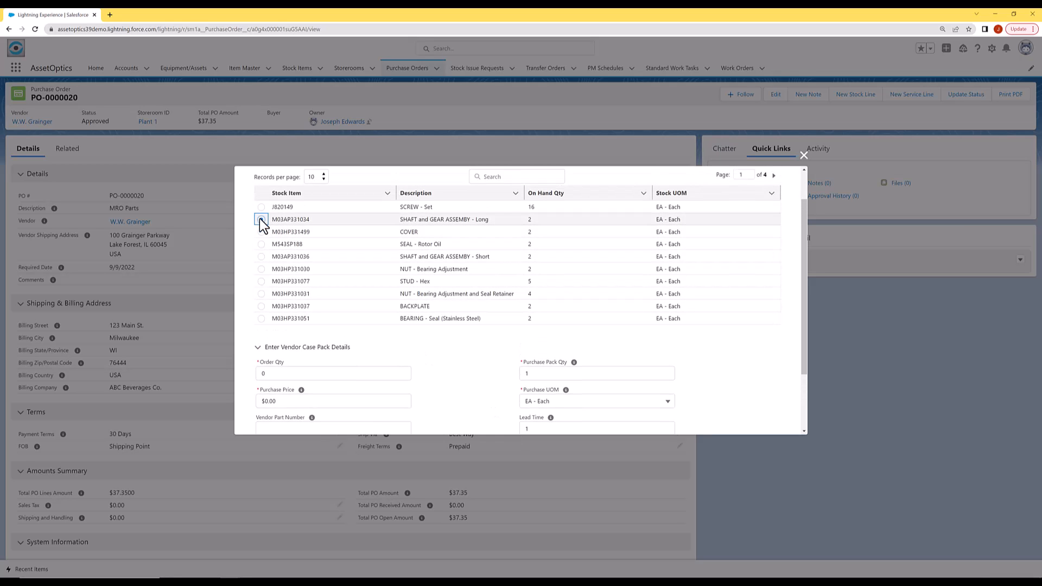
Create a new vendor case pack for stock item M03AP331034 with an order quantity of 3 and a purchase price of $25.00.
{"action": "scroll", "coordinate": [455, 355], "scroll_direction": "down", "scroll_amount": 2}
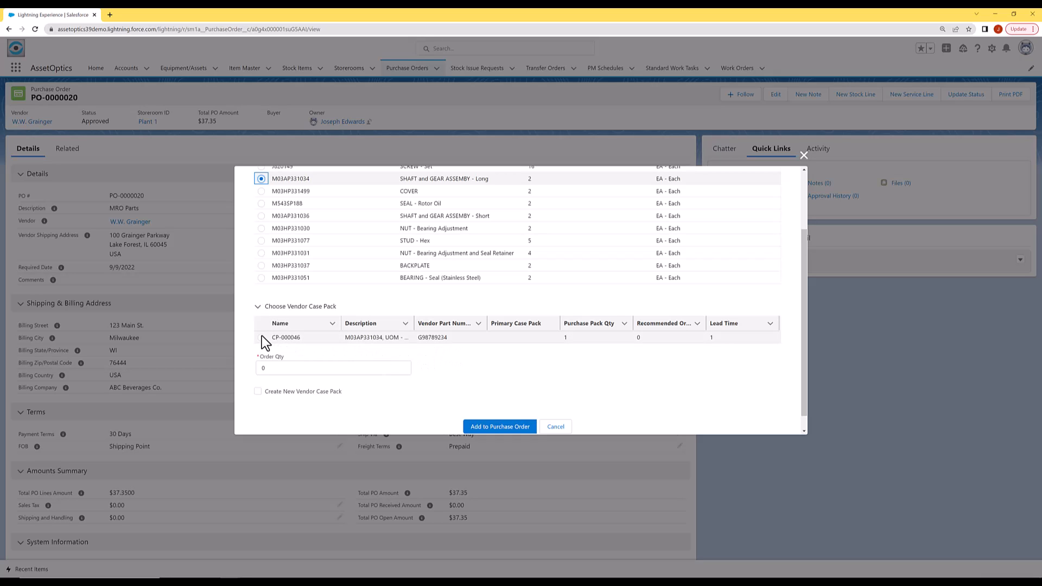
{"action": "left_click", "coordinate": [259, 392]}
{"action": "scroll", "coordinate": [258, 391], "scroll_direction": "down", "scroll_amount": 2}
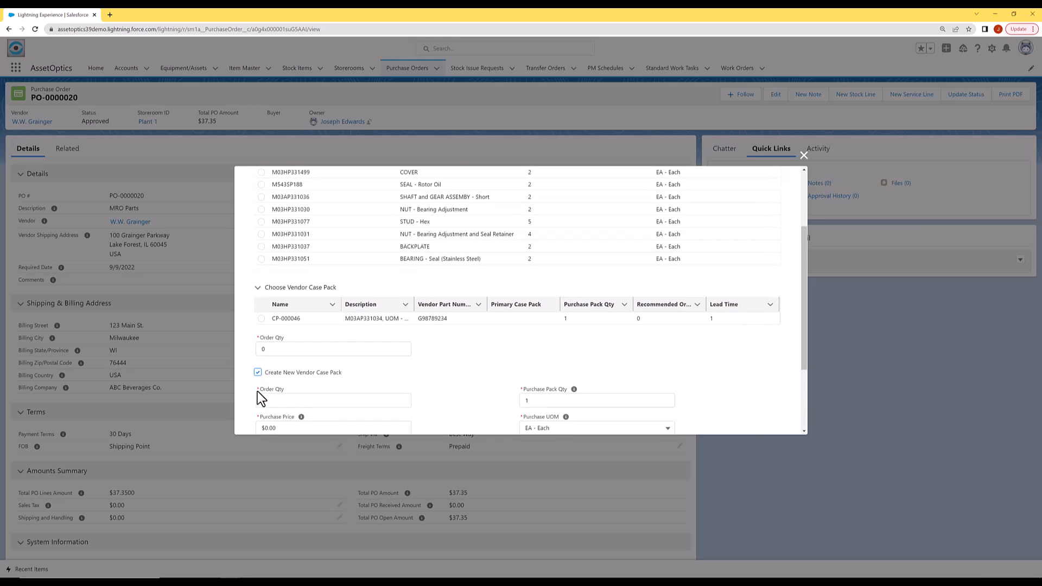
{"action": "scroll", "coordinate": [260, 380], "scroll_direction": "down", "scroll_amount": 1}
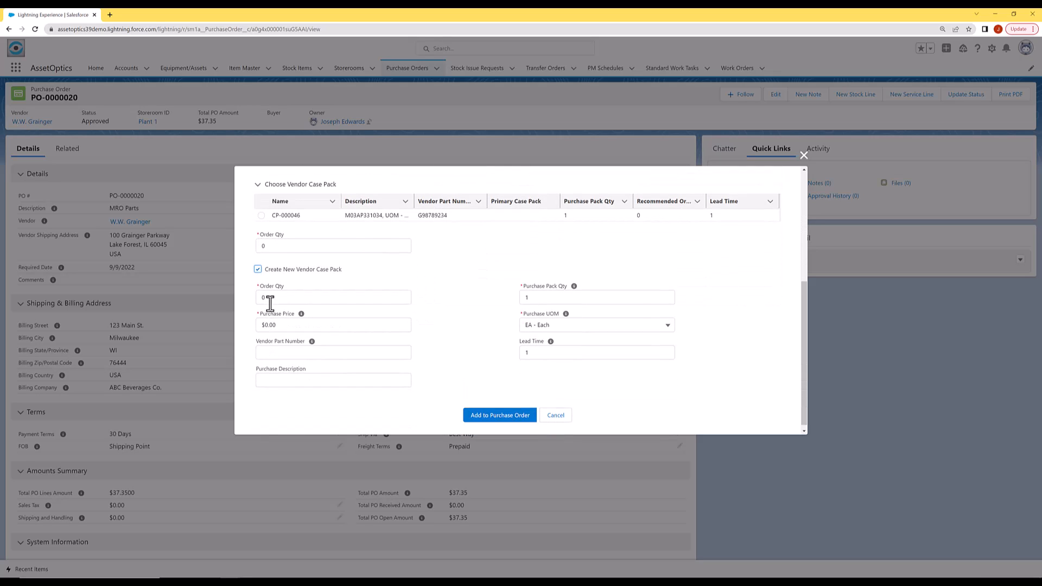
{"action": "left_click", "coordinate": [256, 296]}
{"action": "type", "text": "3"}
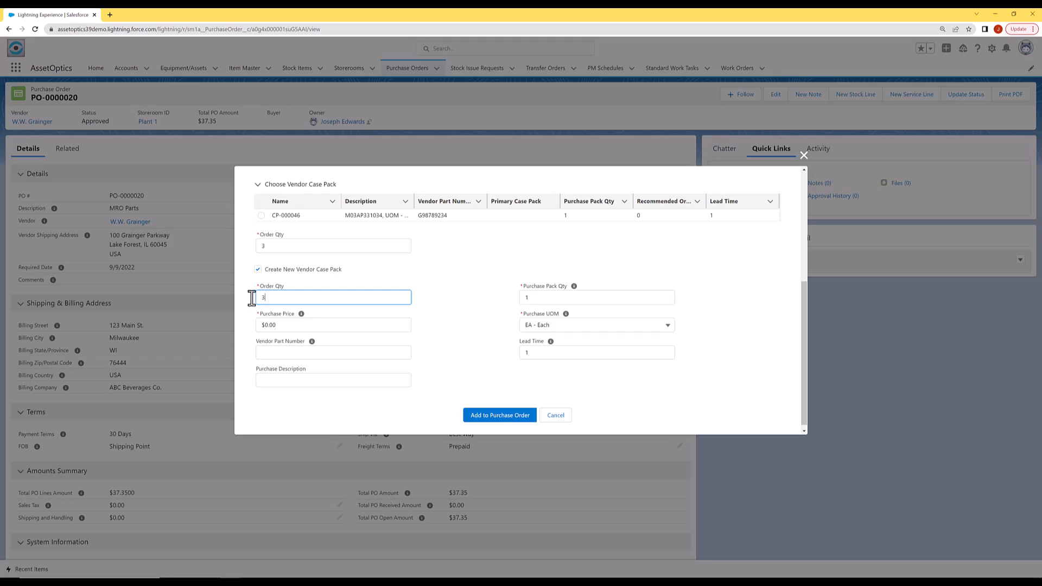
{"action": "left_click", "coordinate": [252, 324]}
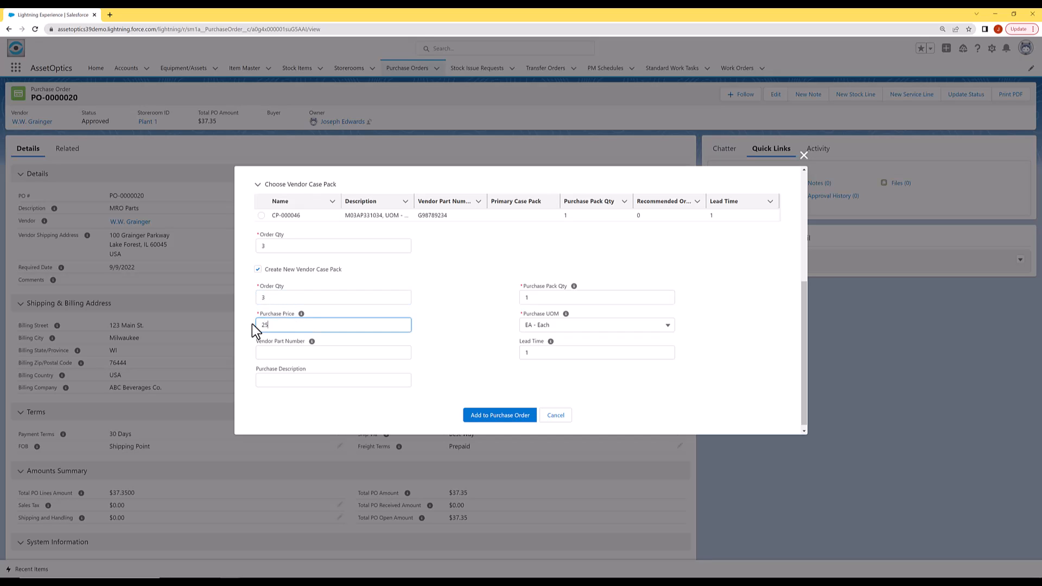
{"action": "type", "text": "25"}
Fill in the new case pack's vendor part number and add the M03AP331034 line to the purchase order.
{"action": "left_click", "coordinate": [273, 354]}
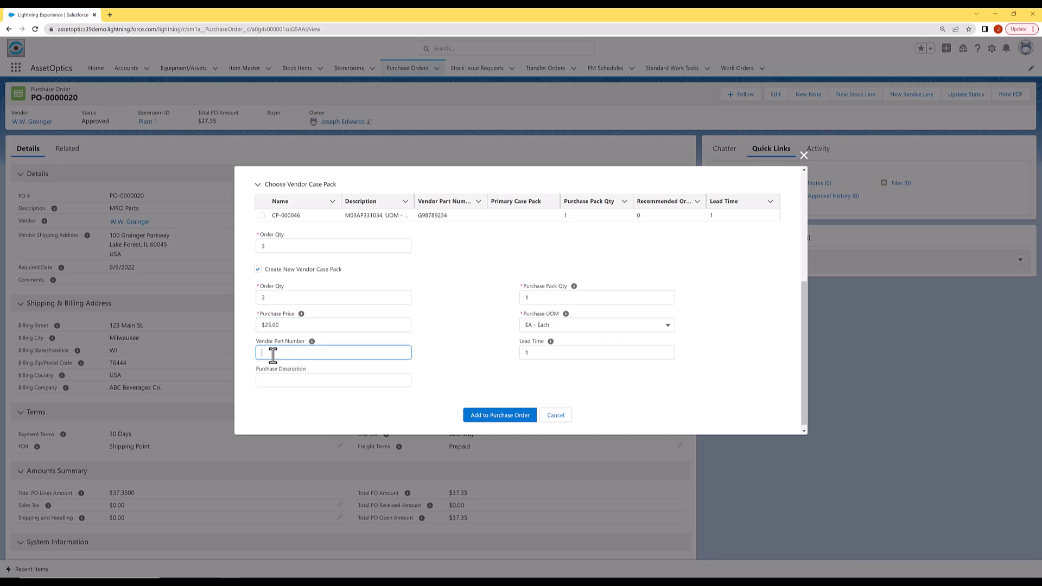
{"action": "type", "text": "V&*^(*"}
{"action": "type", "text": "987204"}
{"action": "left_click", "coordinate": [507, 422]}
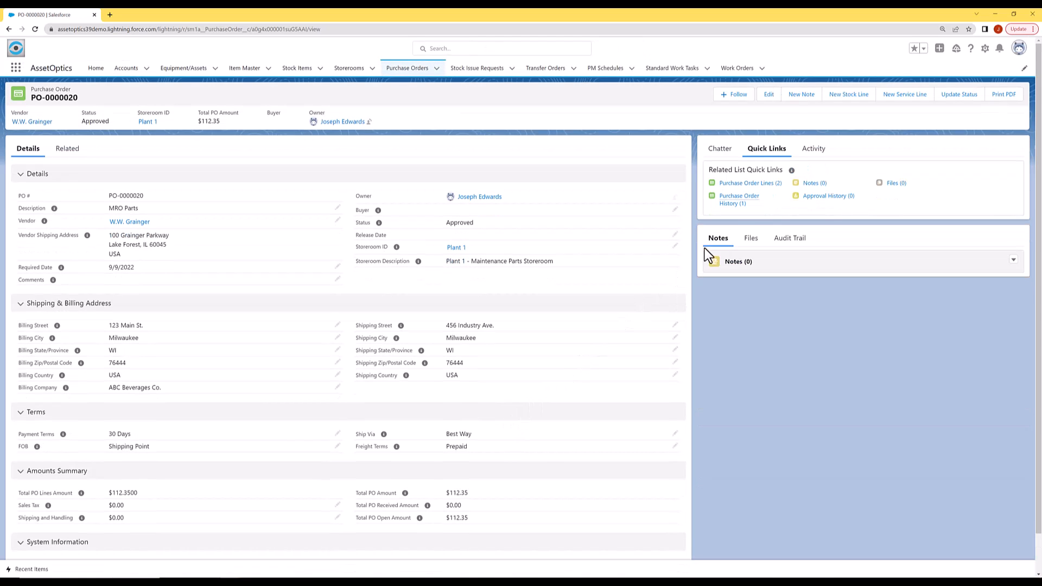
Start a new service line described as "Kimwipes, box 24X24 size" with vendor part number 45999-2.
{"action": "mouse_move", "coordinate": [780, 191]}
{"action": "left_click", "coordinate": [900, 98]}
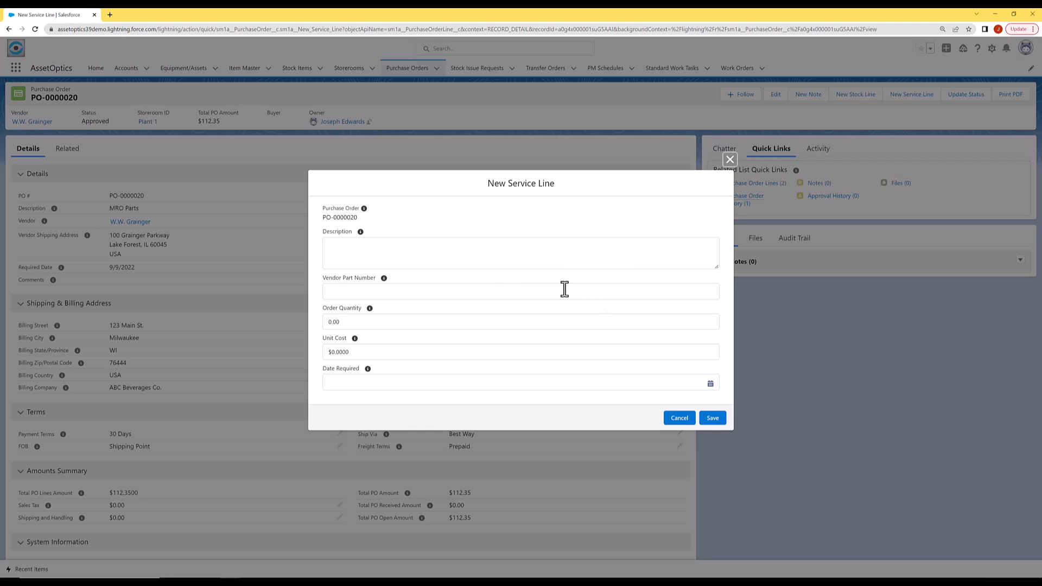
{"action": "left_click", "coordinate": [424, 249]}
{"action": "type", "text": "K"}
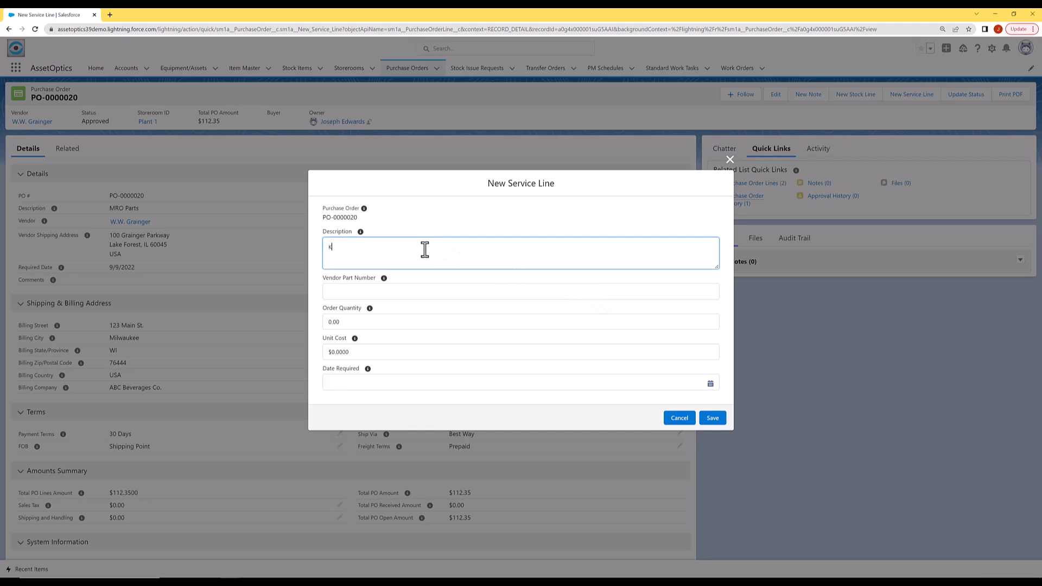
{"action": "type", "text": "imwipes, box 24X24 size"}
{"action": "left_click", "coordinate": [355, 291]}
{"action": "type", "text": "45999-2"}
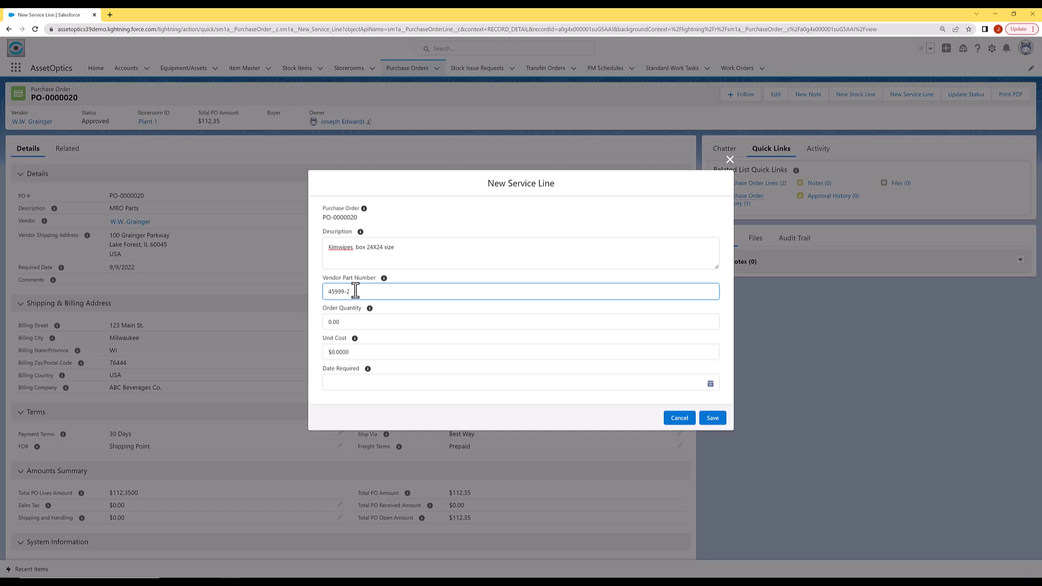
Set the Kimwipes service line's order quantity to 5 and unit cost to $25, and save the line.
{"action": "key", "text": "Tab"}
{"action": "type", "text": "5"}
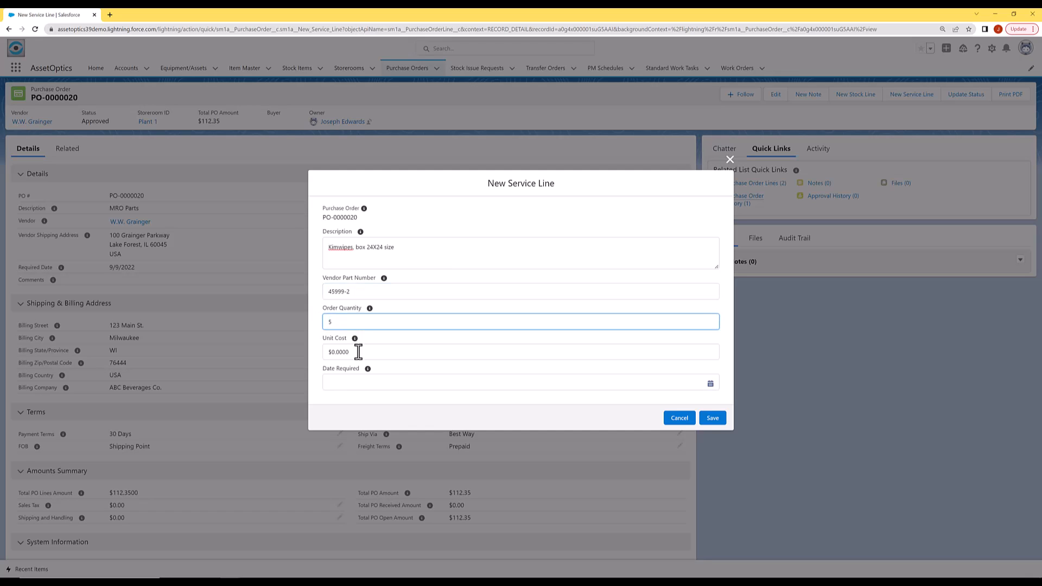
{"action": "key", "text": "Tab"}
{"action": "type", "text": "25"}
{"action": "left_click", "coordinate": [710, 418]}
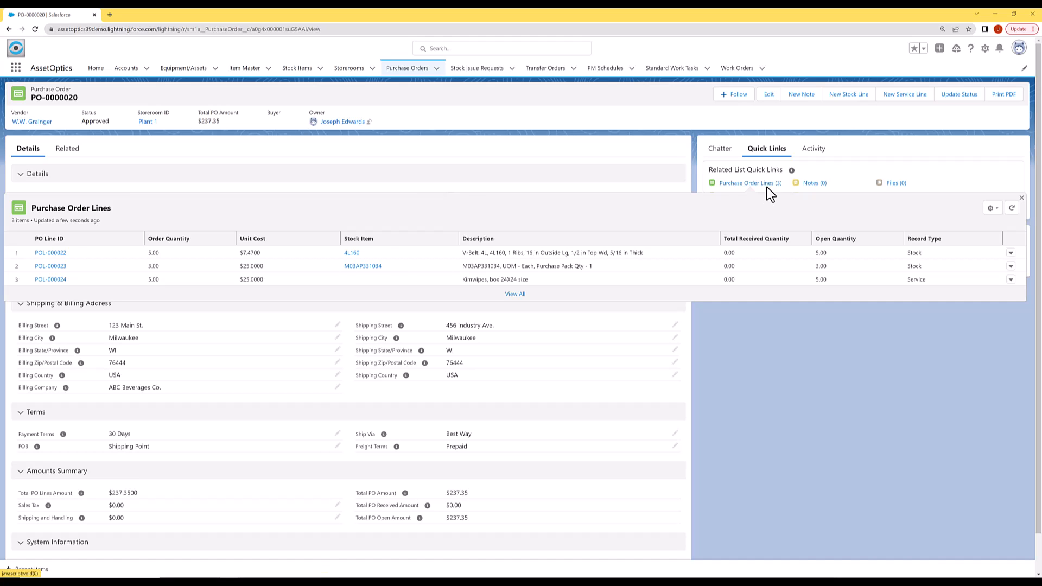
Add a stock line for the M03HP331037 backplate using vendor case pack CP-000047 with an order quantity of 1.
{"action": "left_click", "coordinate": [856, 93]}
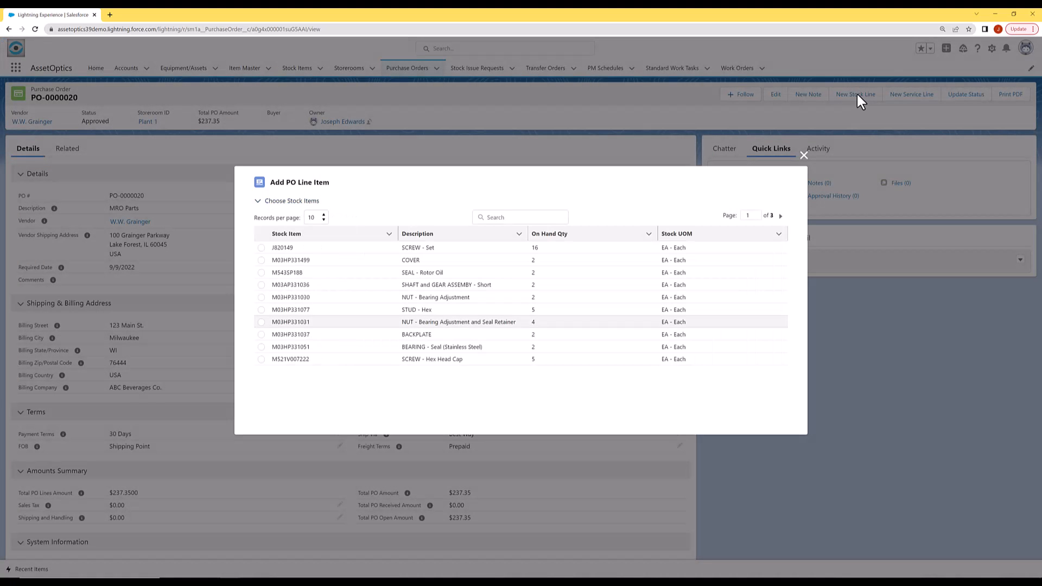
{"action": "left_click", "coordinate": [261, 335]}
{"action": "scroll", "coordinate": [431, 325], "scroll_direction": "down", "scroll_amount": 3}
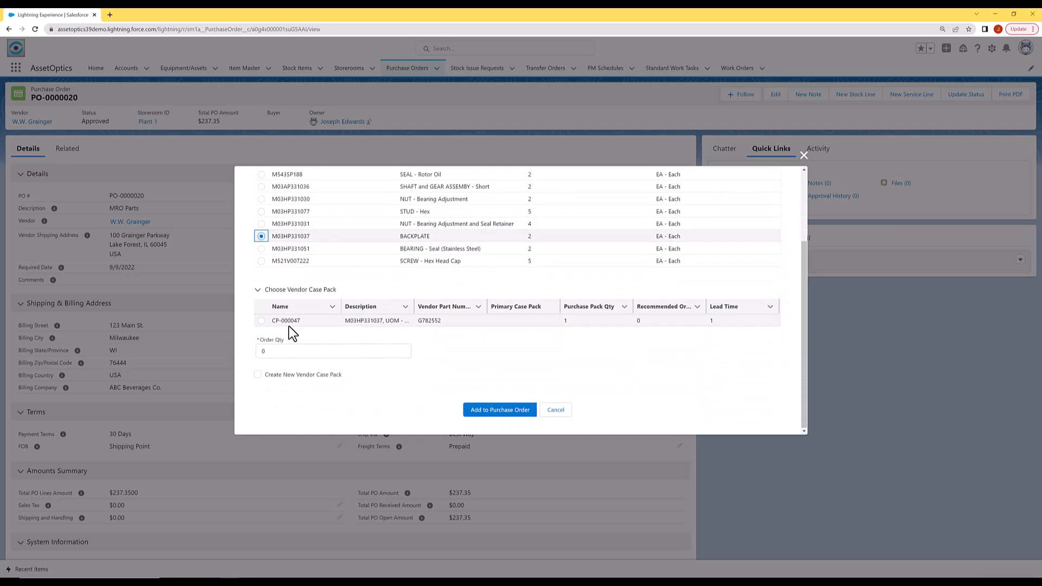
{"action": "left_click", "coordinate": [260, 322]}
{"action": "left_click_drag", "start_coordinate": [269, 351], "coordinate": [252, 351]}
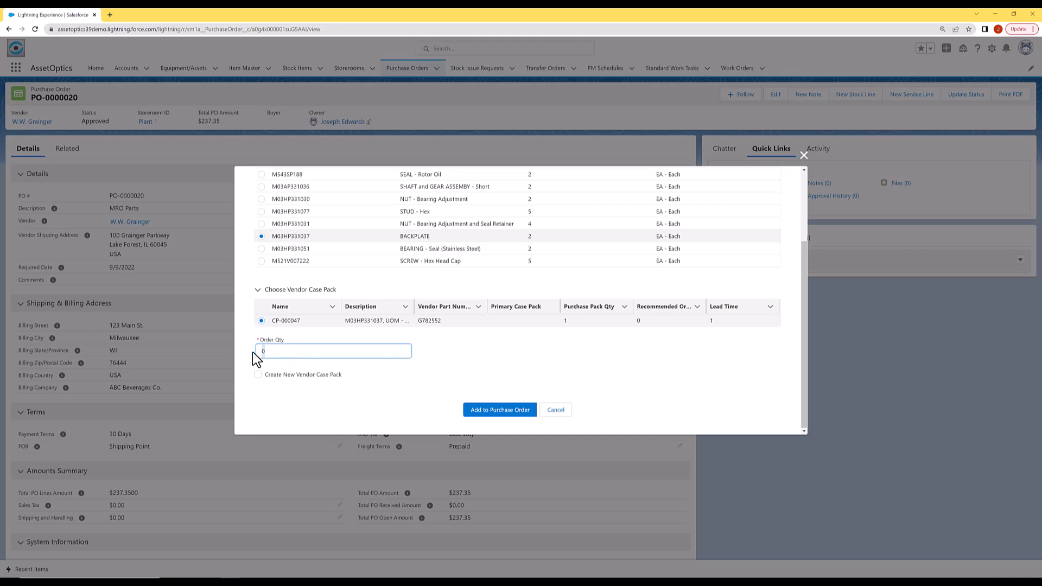
{"action": "type", "text": "1"}
{"action": "left_click", "coordinate": [491, 412]}
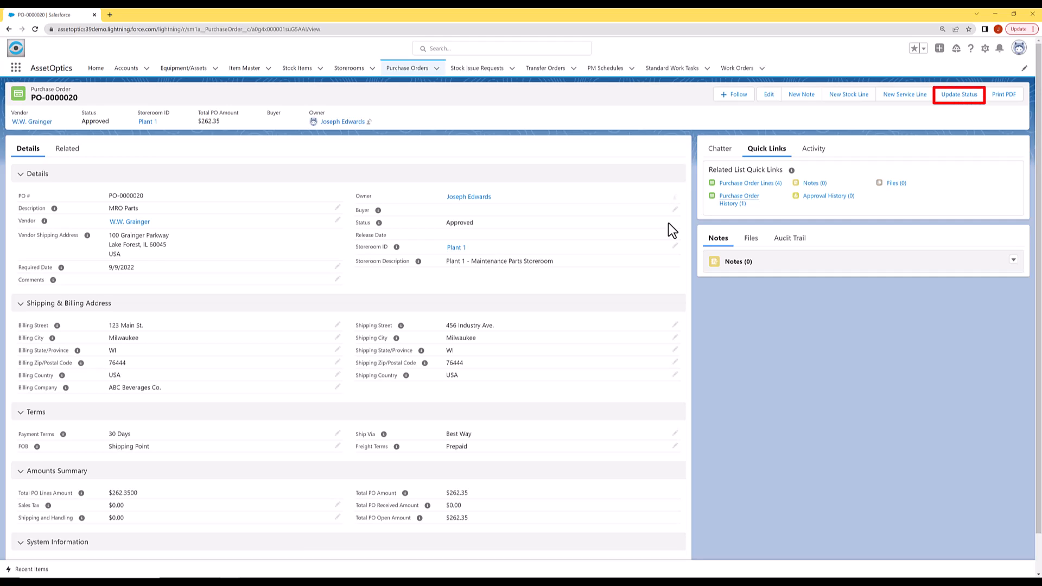
Update the W.W. Grainger purchase order's status to Released and finish the status update.
{"action": "left_click", "coordinate": [958, 96]}
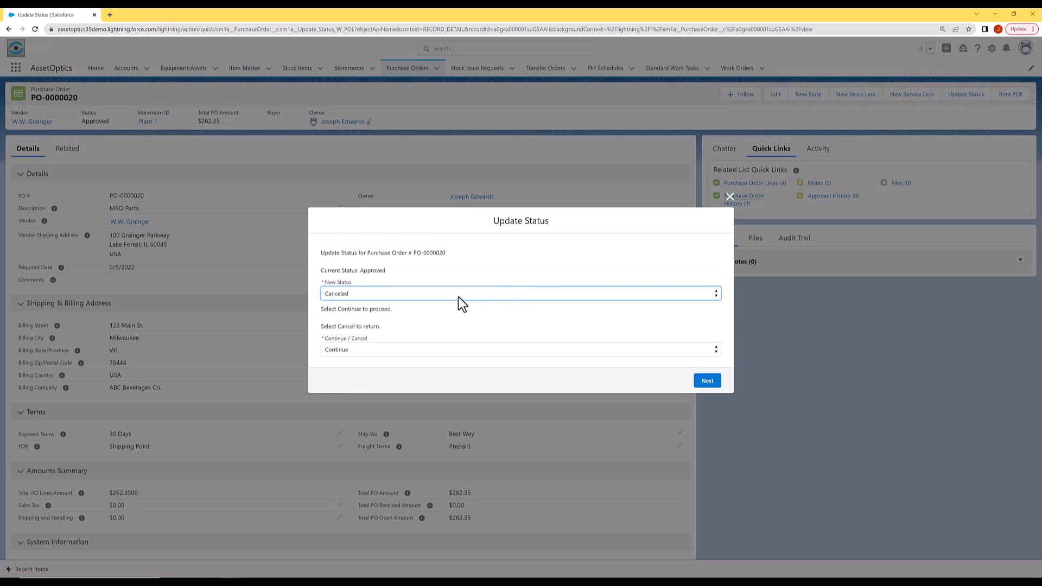
{"action": "left_click", "coordinate": [458, 297]}
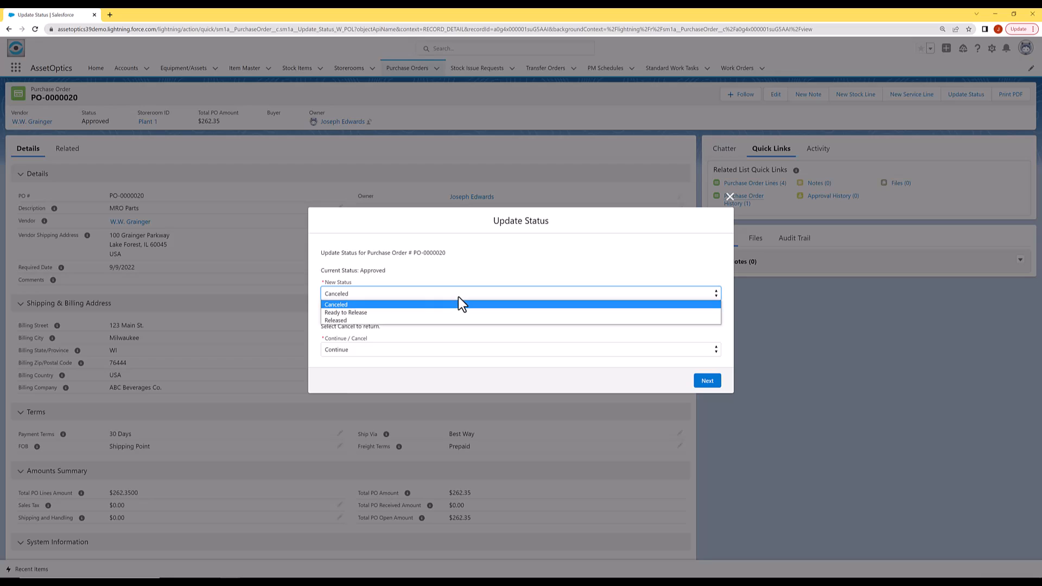
{"action": "left_click", "coordinate": [382, 321]}
{"action": "left_click", "coordinate": [702, 383]}
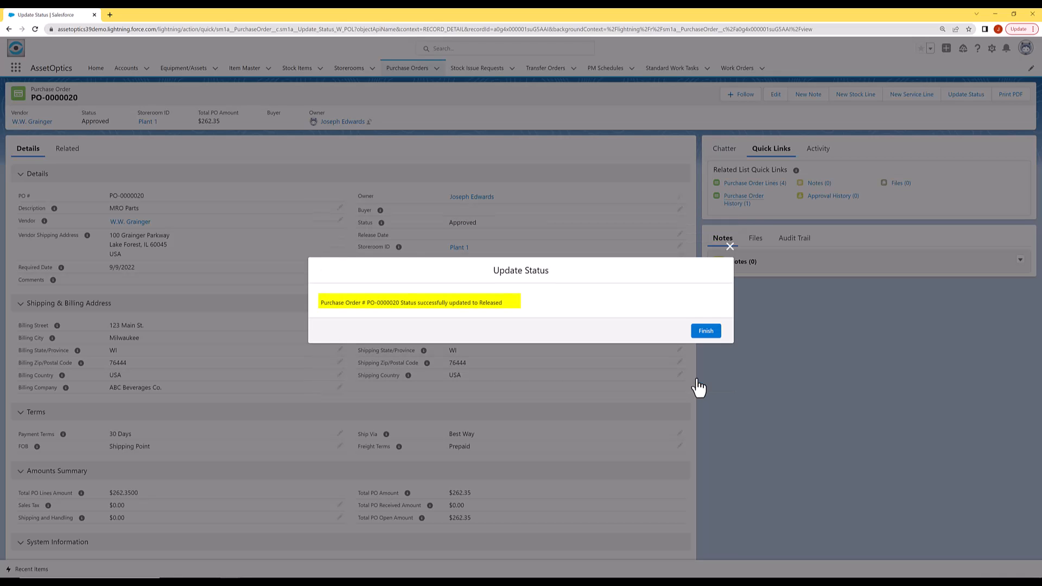
{"action": "left_click", "coordinate": [718, 331]}
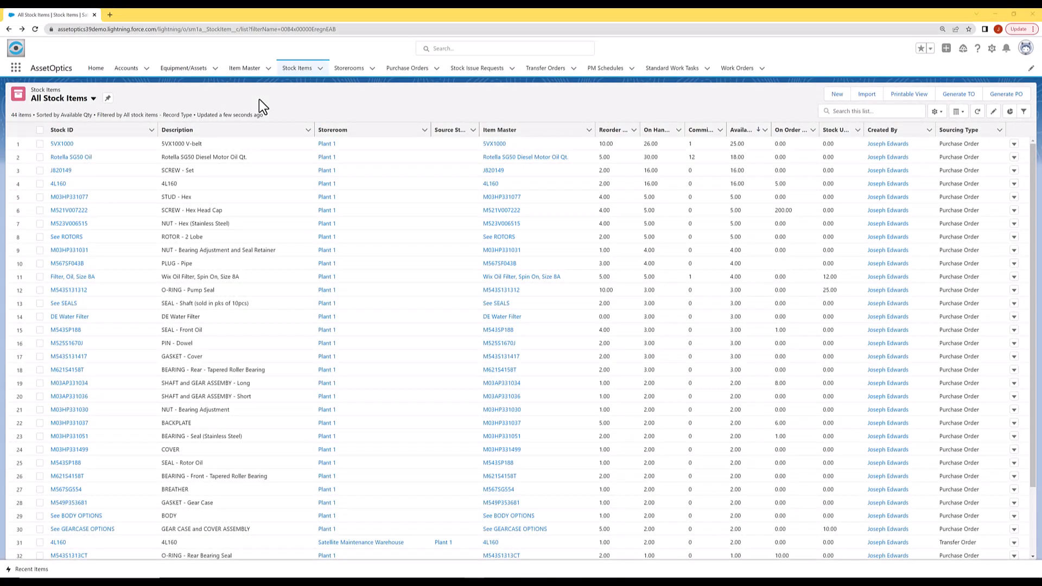
Select the M03HP331031 nut, the PLUG - Pipe item and Filter, Oil, Size 8A in the All Stock Items list.
{"action": "left_click", "coordinate": [40, 250]}
{"action": "left_click", "coordinate": [40, 263]}
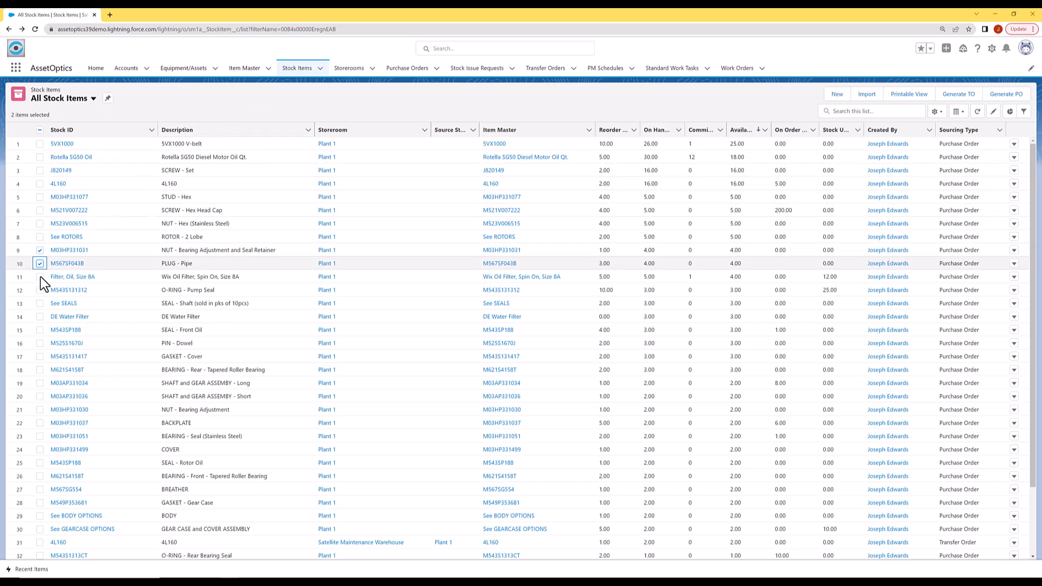
{"action": "left_click", "coordinate": [40, 277]}
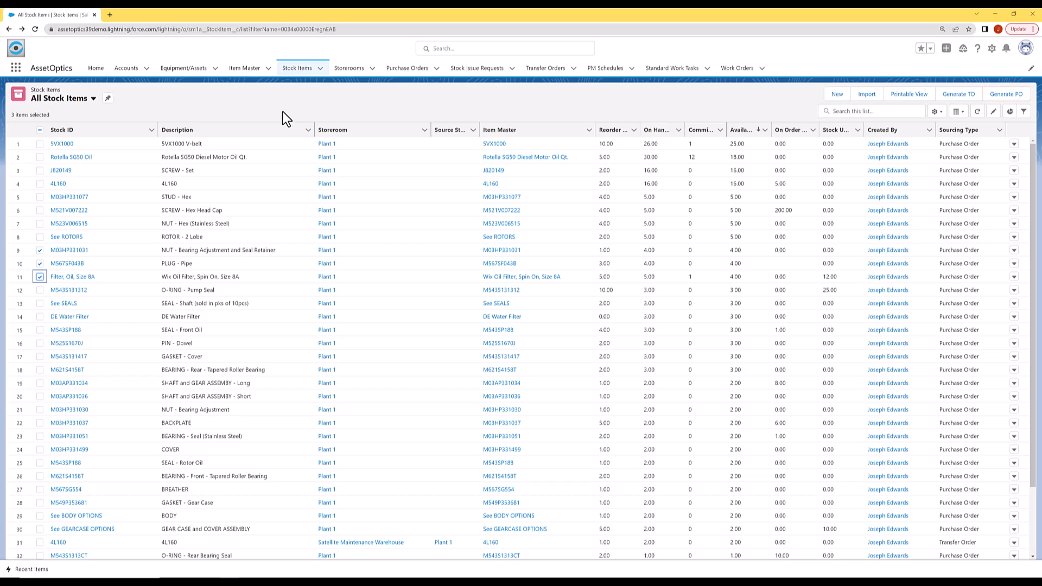
From the Items to Reorder - Purchase Req VCP list, review the dowel pin's ordering information and return to the list.
{"action": "left_click", "coordinate": [320, 70]}
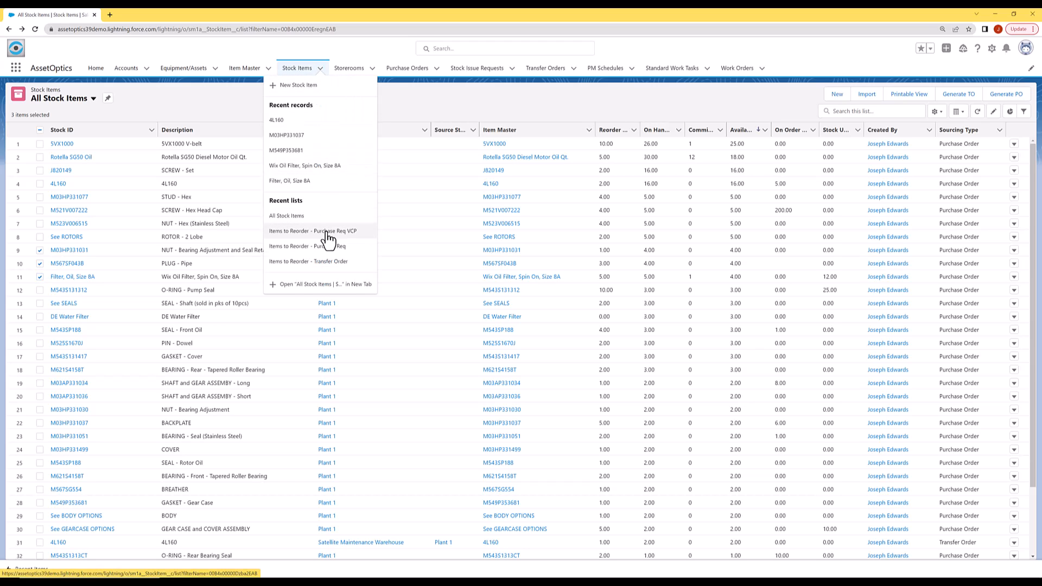
{"action": "left_click", "coordinate": [328, 232]}
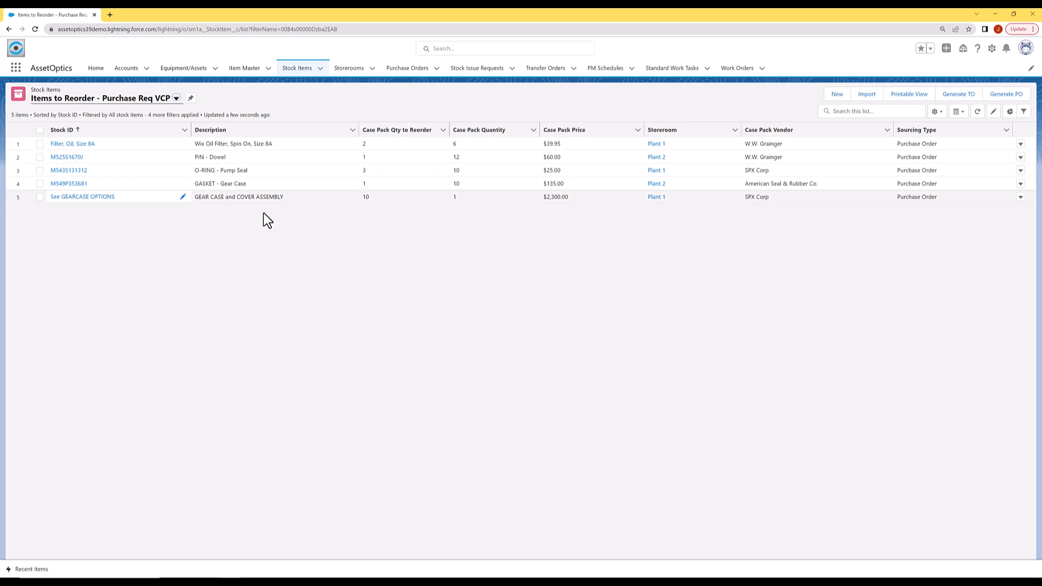
{"action": "left_click", "coordinate": [67, 157]}
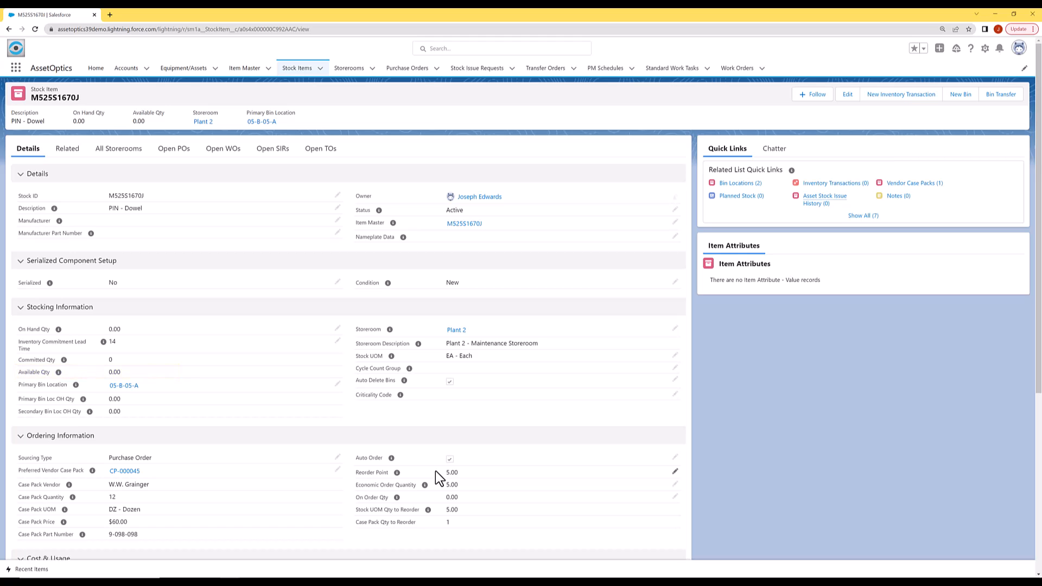
{"action": "left_click", "coordinate": [320, 71]}
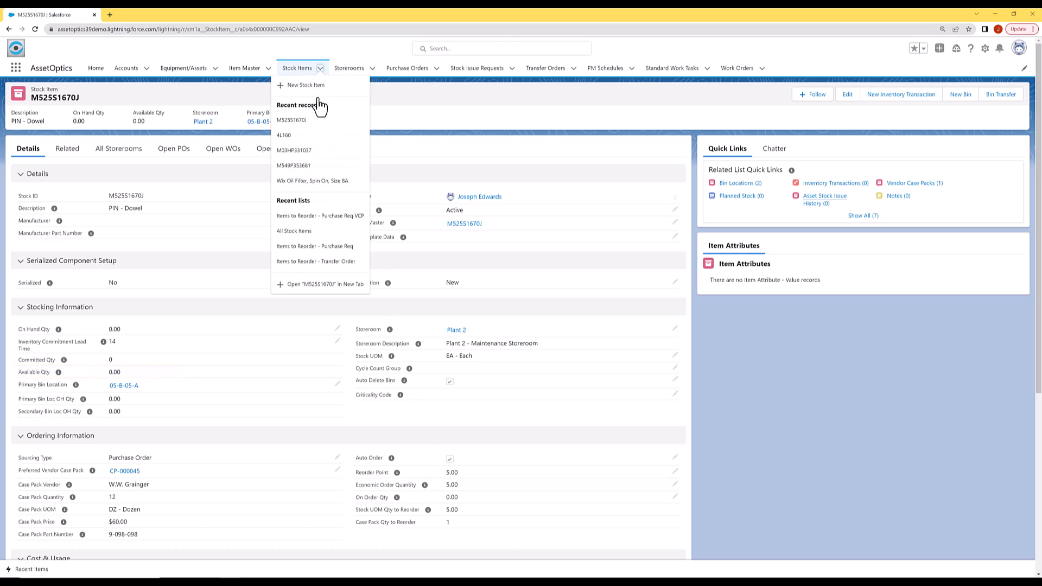
{"action": "left_click", "coordinate": [321, 226]}
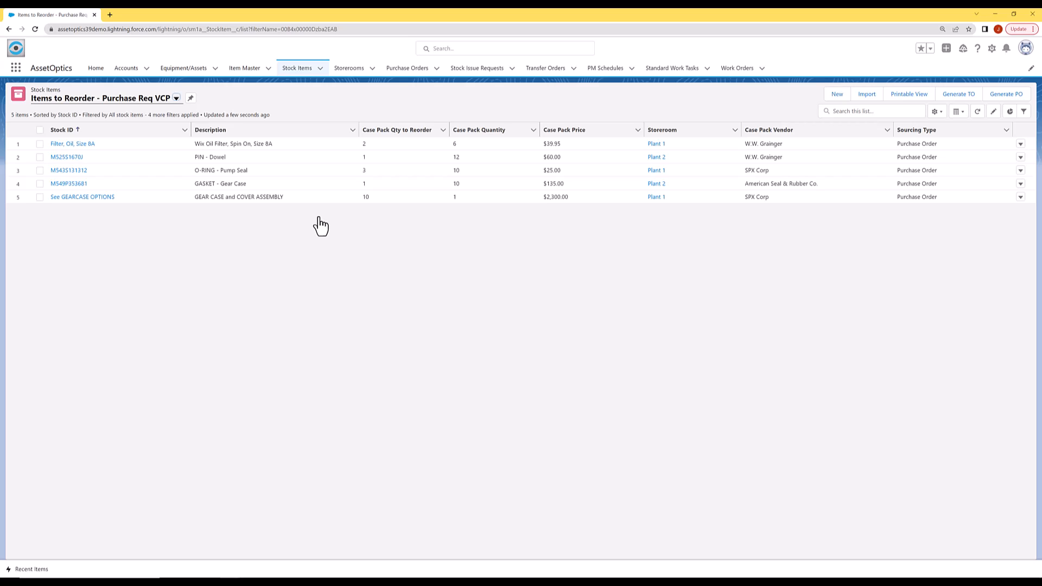
Generate purchase requisitions for the Size 8A oil filter, the dowel pin and the O-ring pump seal.
{"action": "left_click", "coordinate": [39, 130]}
{"action": "left_click", "coordinate": [39, 130]}
{"action": "left_click", "coordinate": [40, 143]}
{"action": "left_click", "coordinate": [39, 156]}
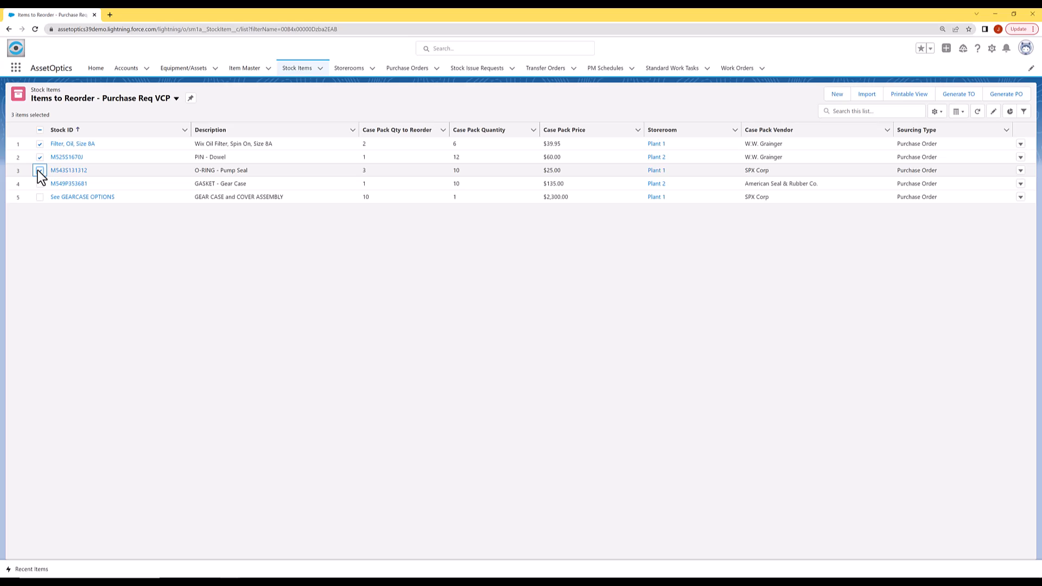
{"action": "left_click", "coordinate": [999, 97]}
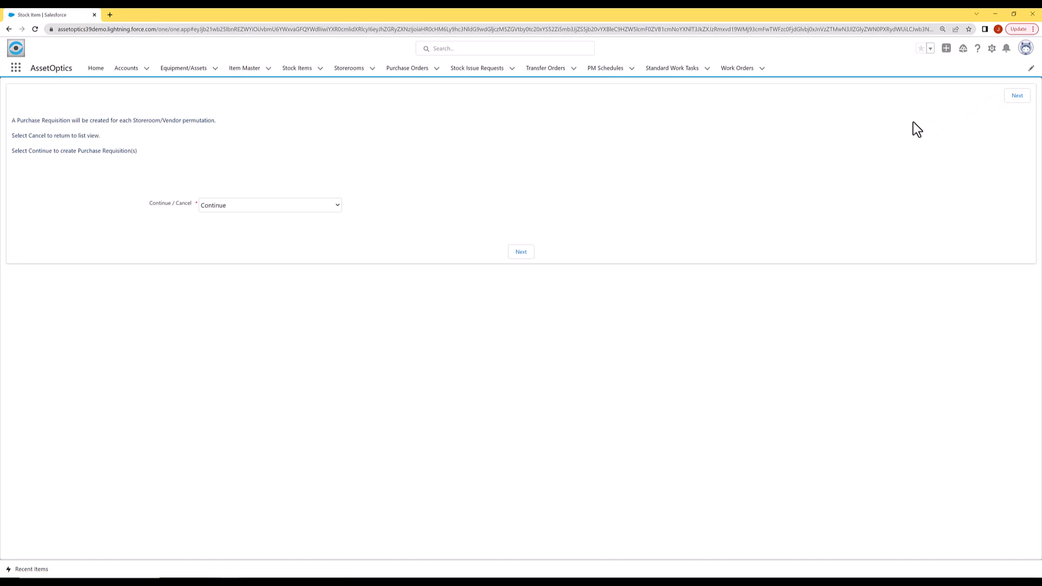
{"action": "left_click", "coordinate": [521, 253]}
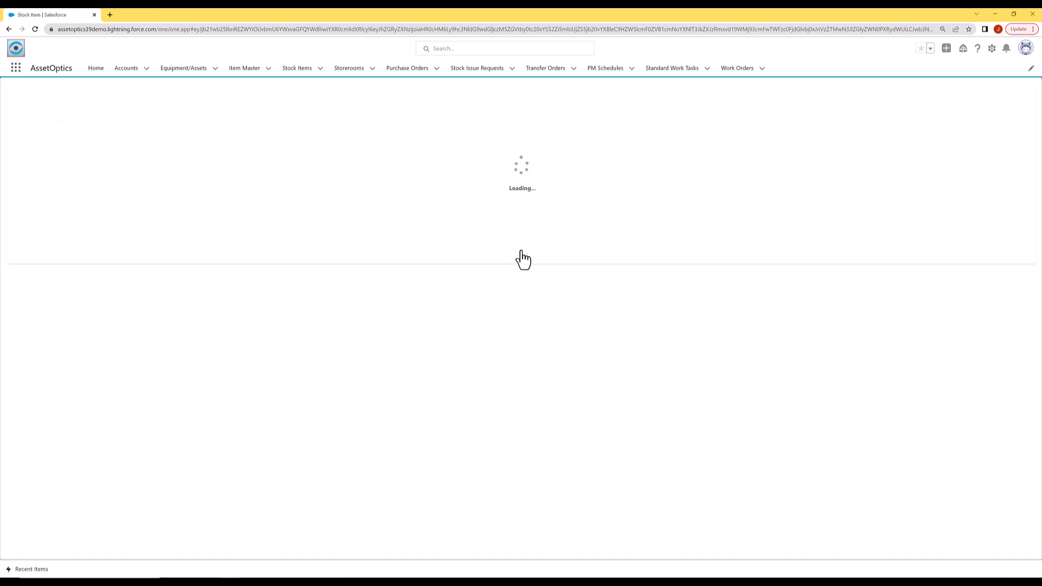
{"action": "left_click", "coordinate": [524, 177]}
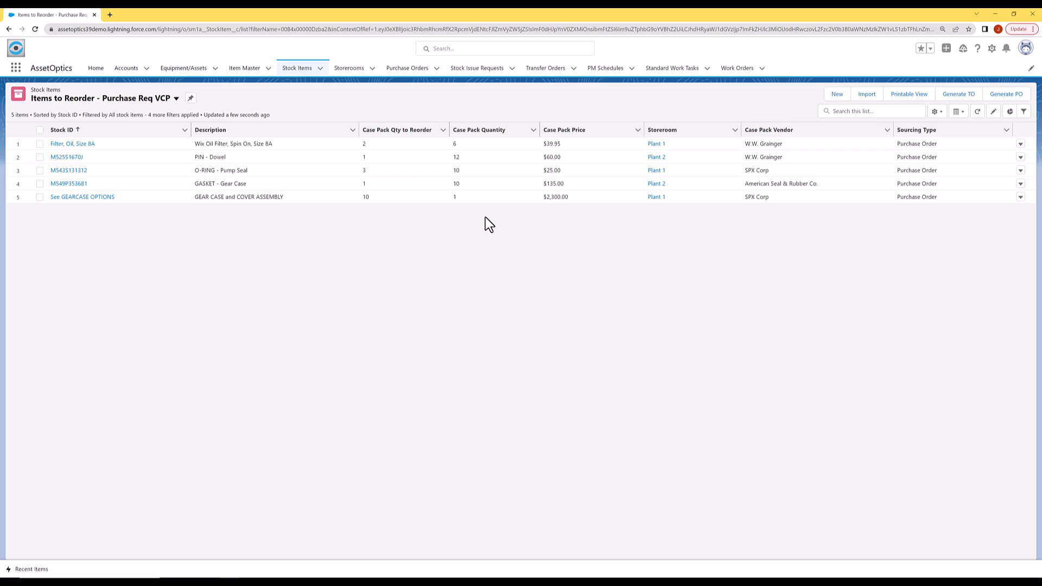
Open the SPX Corp requisition from the Requisitions Created Today list.
{"action": "left_click", "coordinate": [437, 69]}
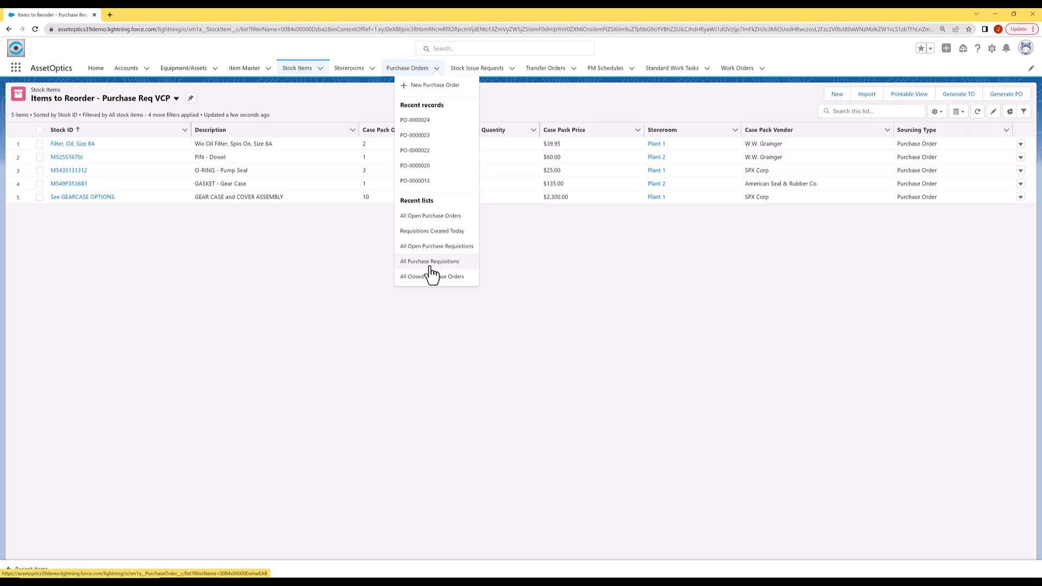
{"action": "left_click", "coordinate": [433, 232]}
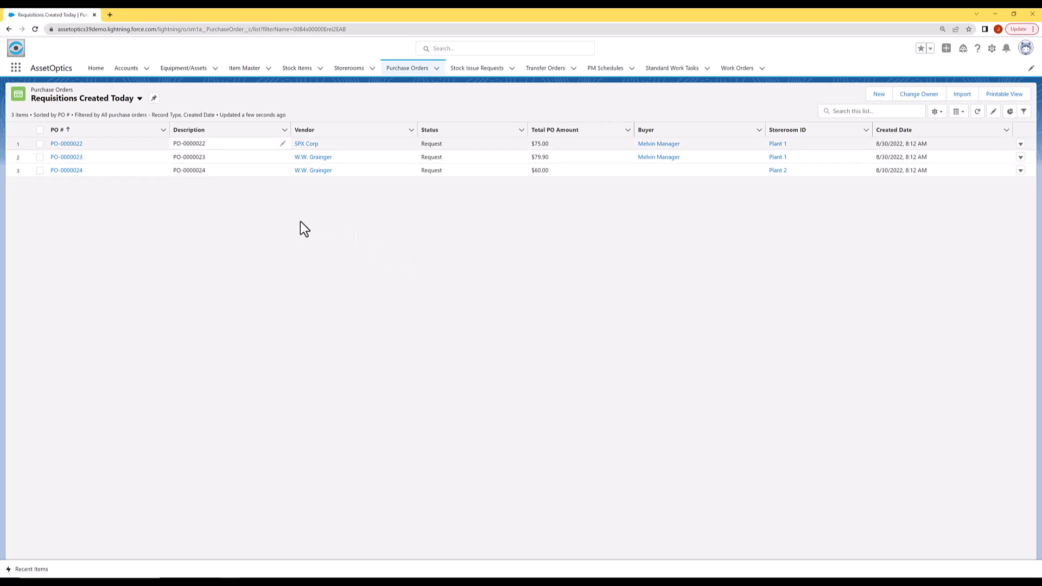
{"action": "left_click", "coordinate": [72, 145]}
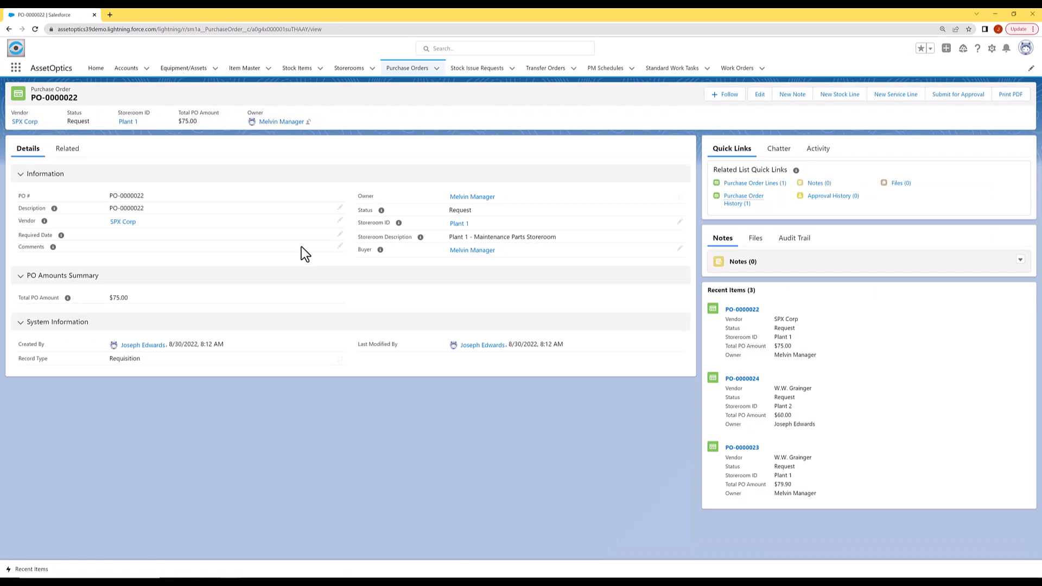
Change the SPX Corp requisition's description to Supplies and save it.
{"action": "left_click", "coordinate": [341, 210]}
{"action": "left_click_drag", "start_coordinate": [165, 216], "coordinate": [92, 222]}
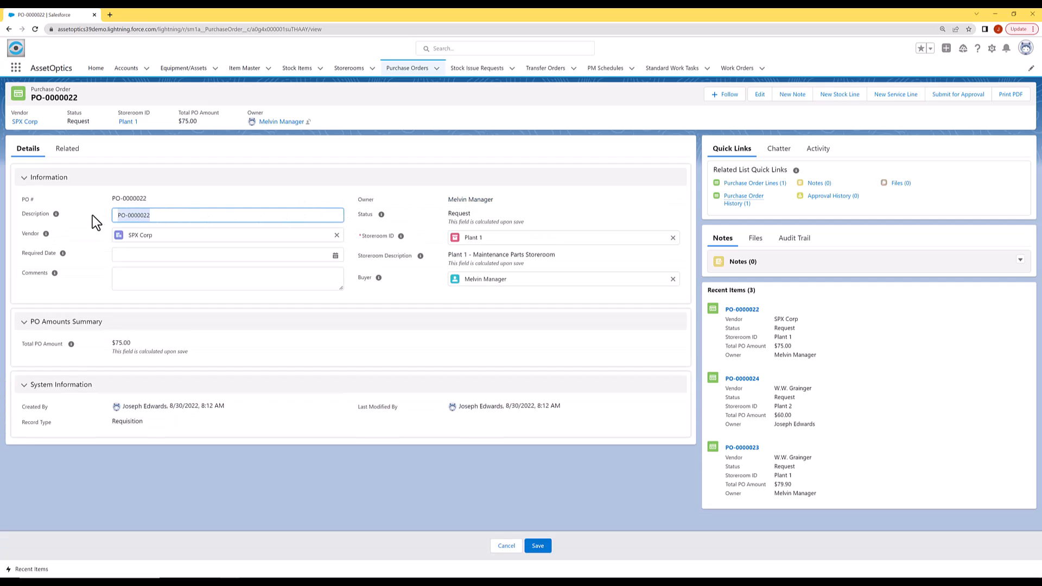
{"action": "type", "text": "plies"}
{"action": "left_click", "coordinate": [538, 545]}
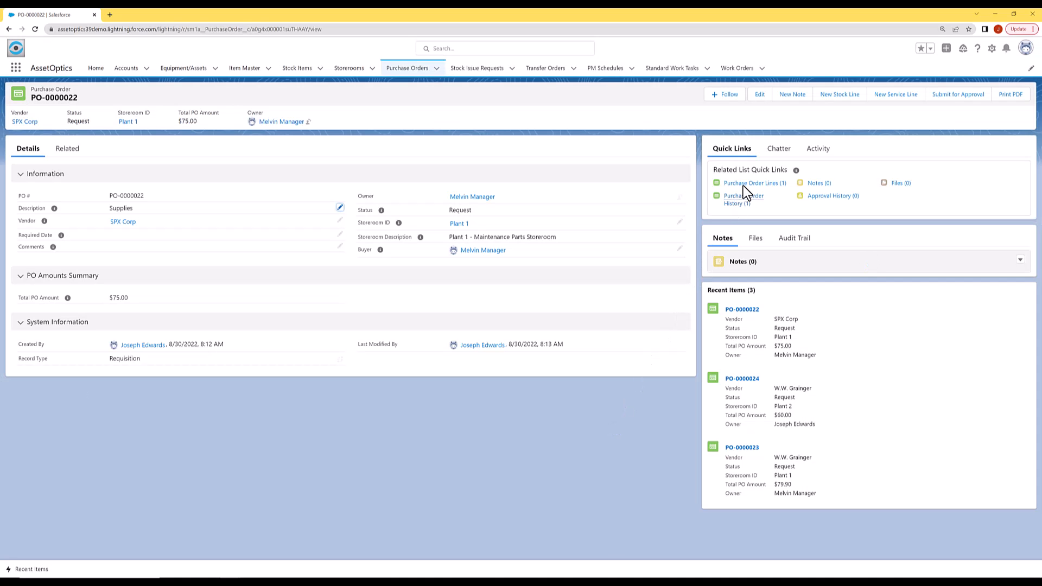
Set the order quantity of the requisition's M543S131312 line to 5 and save the line.
{"action": "mouse_move", "coordinate": [742, 186]}
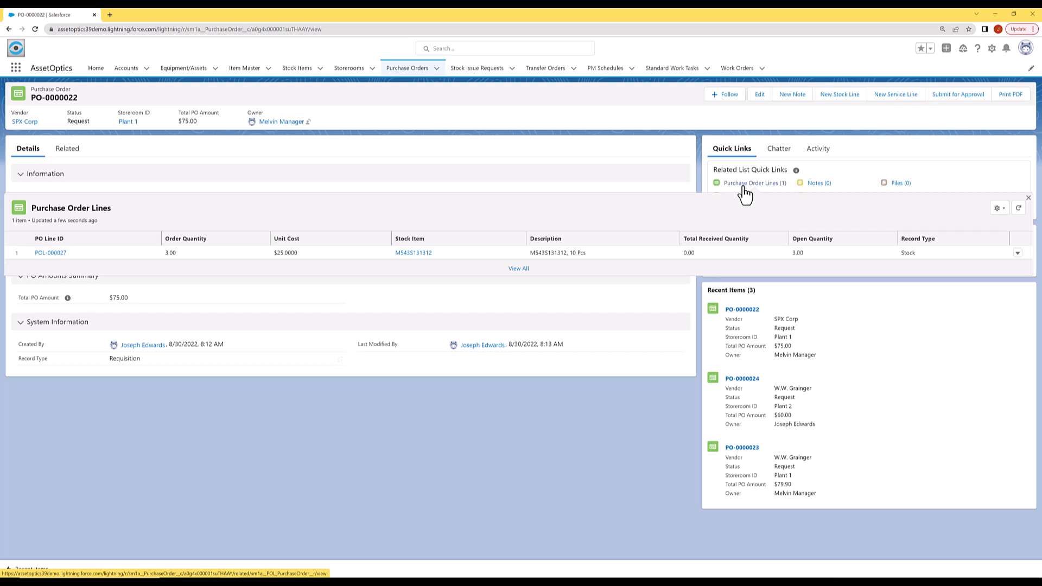
{"action": "left_click", "coordinate": [1017, 253]}
{"action": "left_click", "coordinate": [987, 233]}
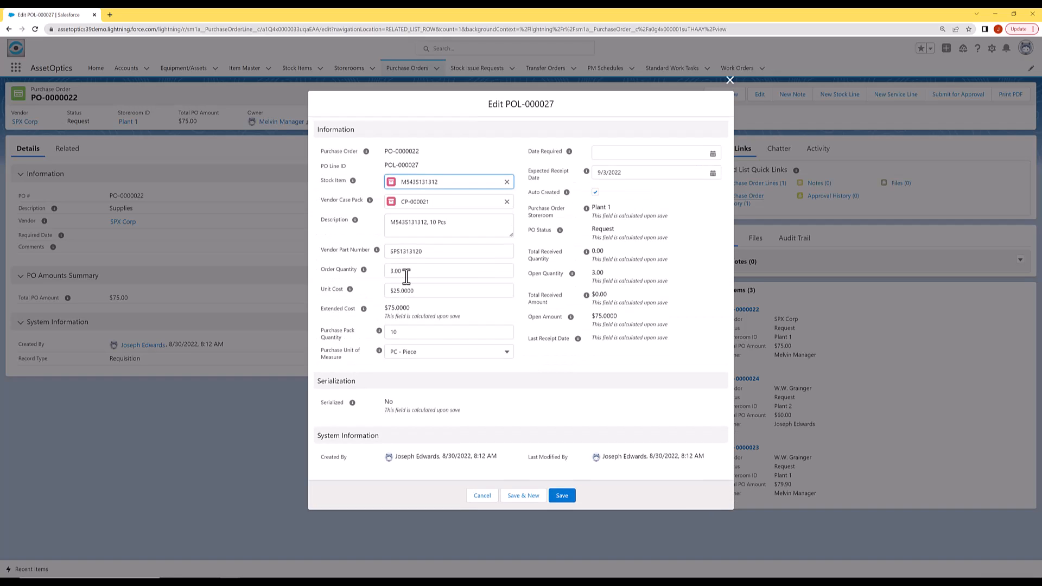
{"action": "left_click_drag", "start_coordinate": [407, 272], "coordinate": [367, 268]}
{"action": "key", "text": "BackSpace"}
{"action": "type", "text": "5"}
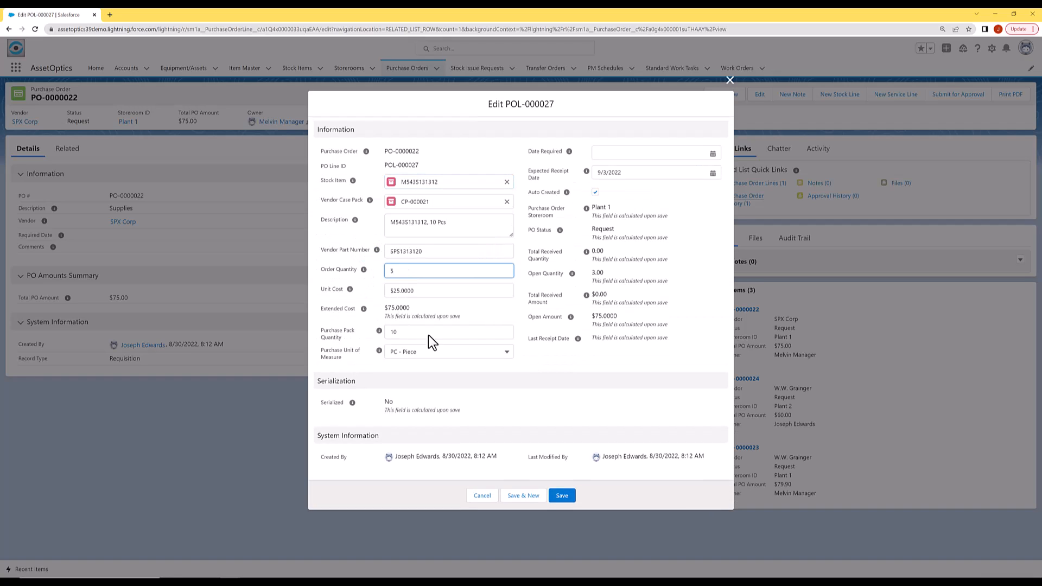
{"action": "left_click", "coordinate": [569, 496]}
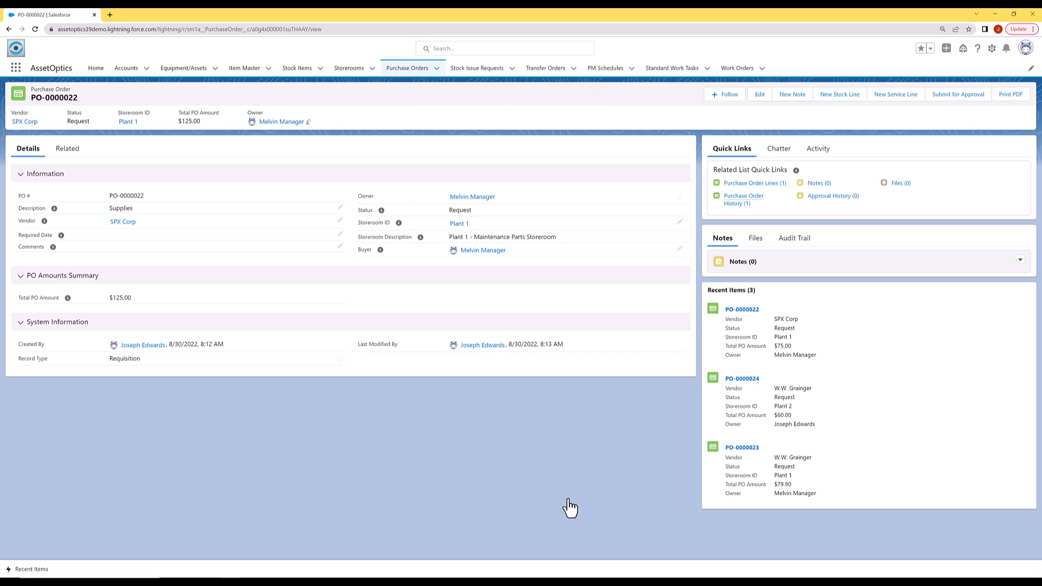
Add a stock line for the M03HP331499 cover with vendor case pack CP-000001 and an order quantity of 1.
{"action": "left_click", "coordinate": [833, 94]}
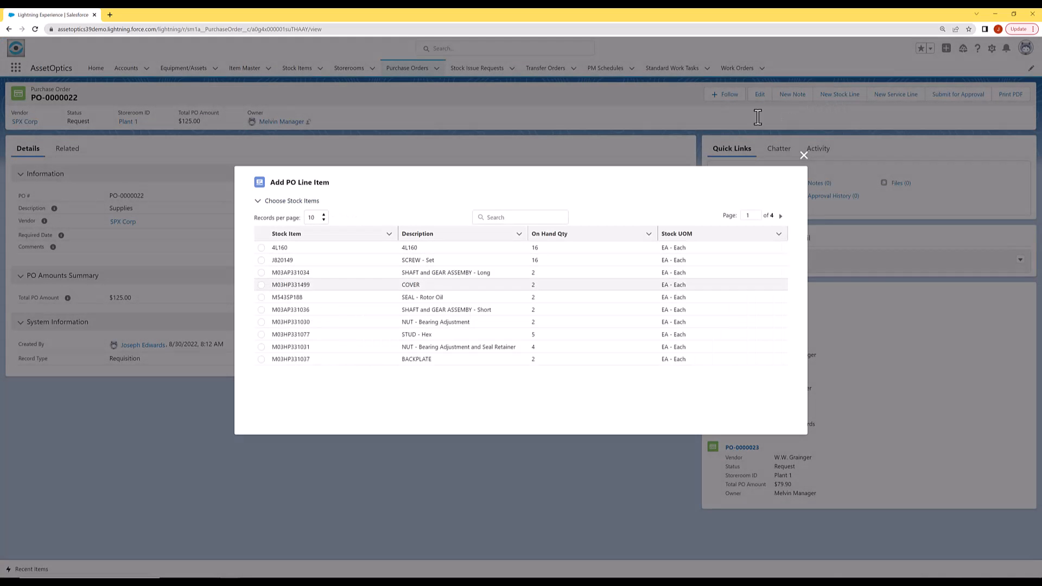
{"action": "left_click", "coordinate": [261, 285]}
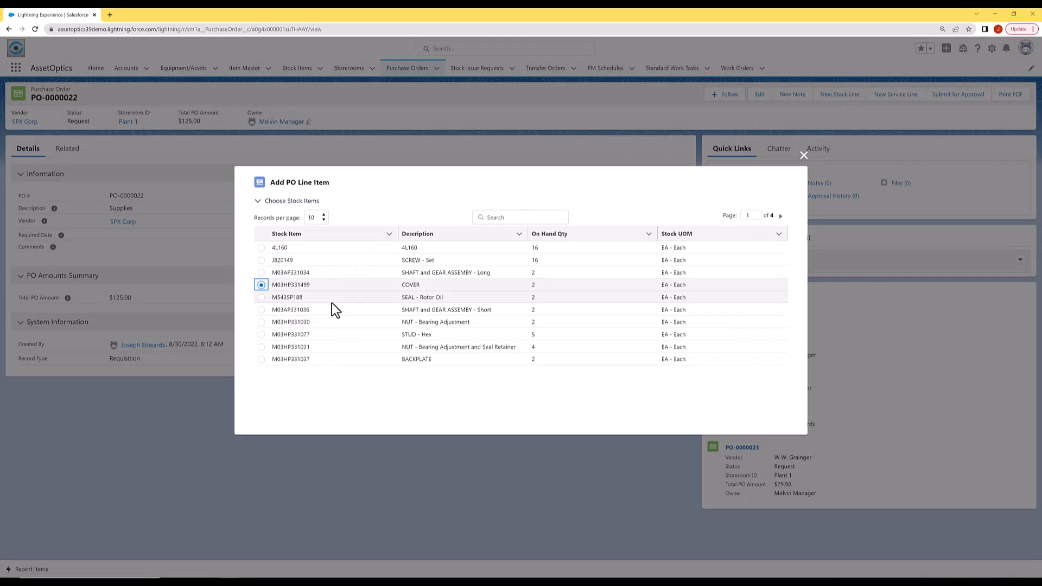
{"action": "scroll", "coordinate": [331, 302], "scroll_direction": "down", "scroll_amount": 2}
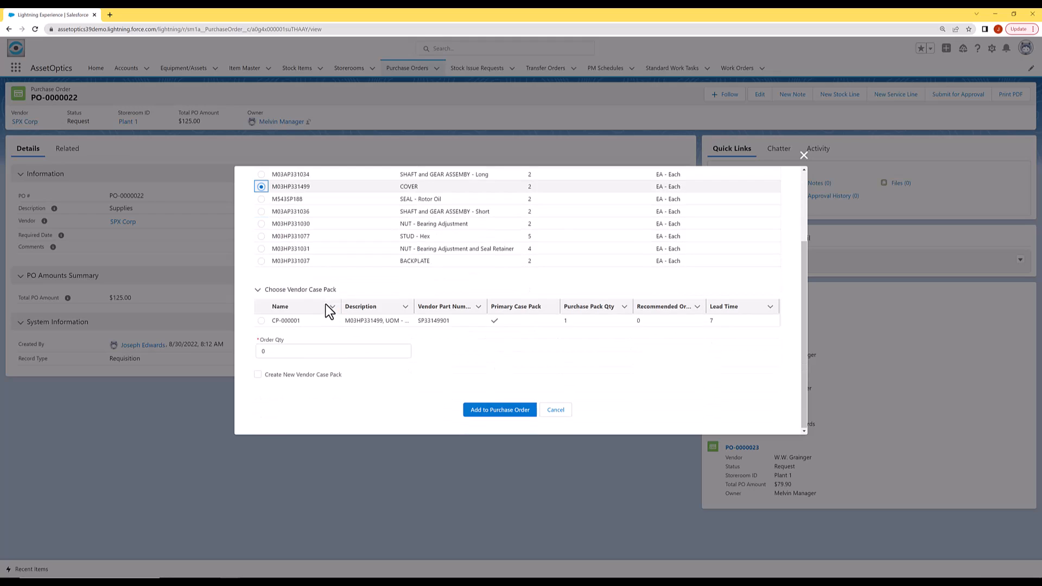
{"action": "left_click", "coordinate": [261, 320]}
{"action": "left_click", "coordinate": [263, 352]}
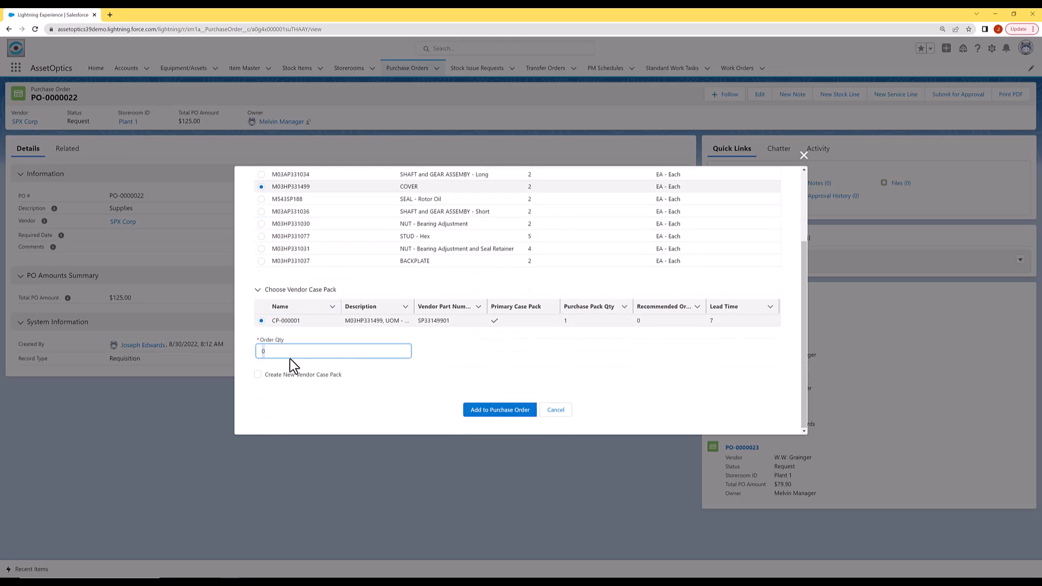
{"action": "type", "text": "1"}
{"action": "left_click", "coordinate": [495, 410]}
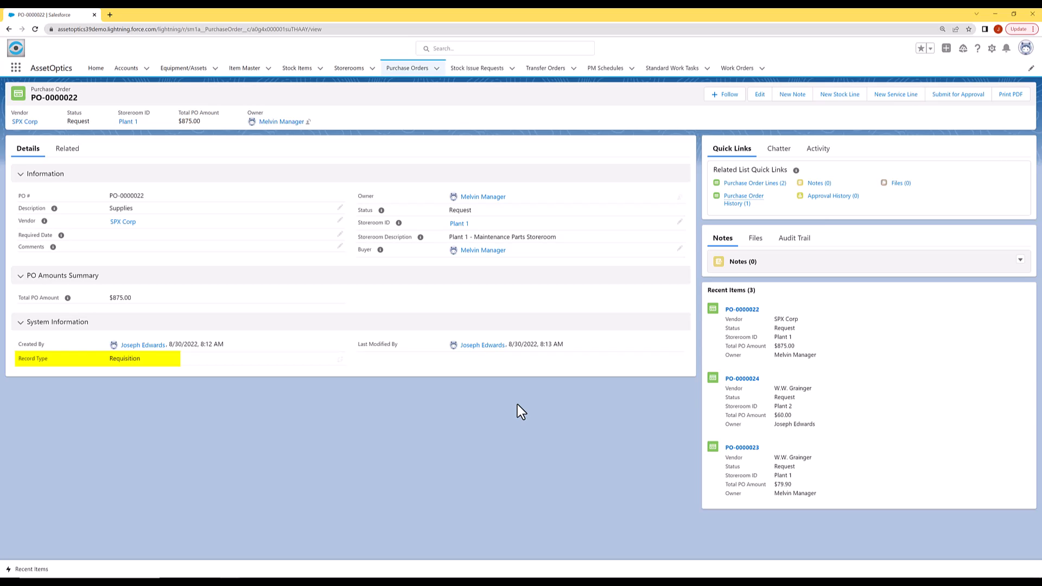
Submit the SPX Corp requisition for approval without comments.
{"action": "left_click", "coordinate": [966, 91]}
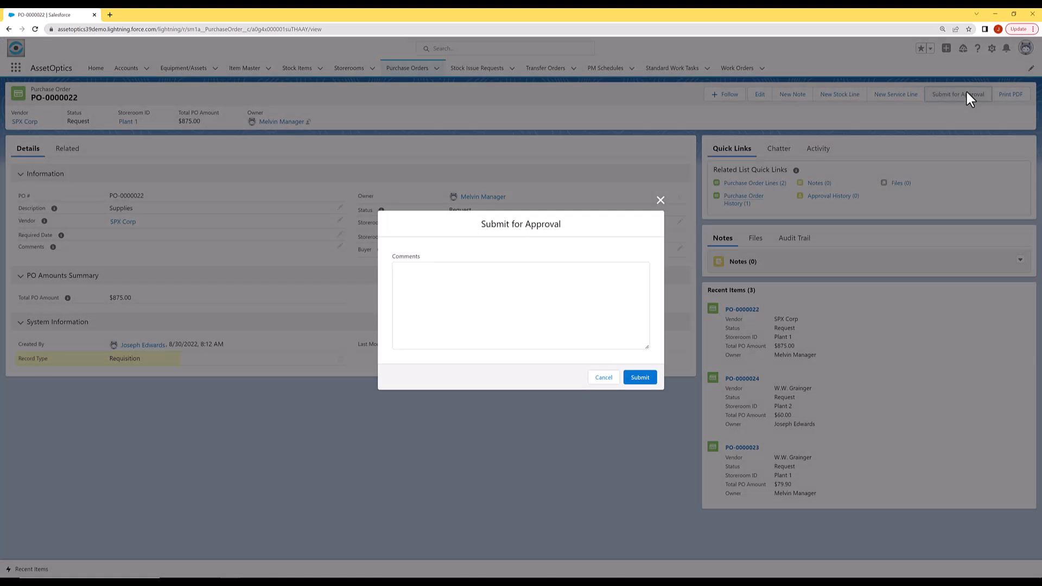
{"action": "left_click", "coordinate": [639, 379]}
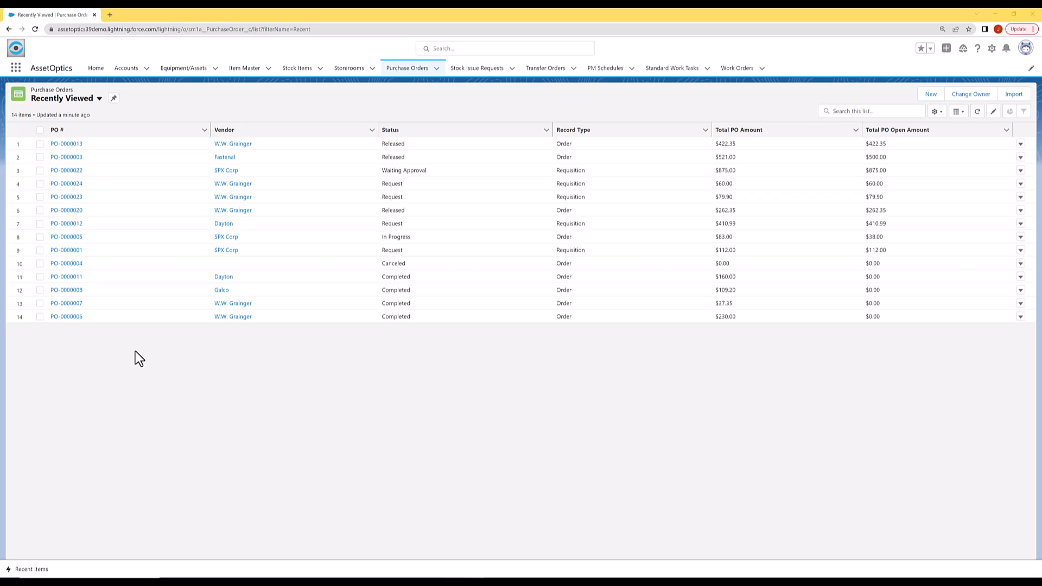
Receive 5 of stock item M03HP331037 on the $422.35 W.W. Grainger purchase order into bin 01-A-01-A.
{"action": "left_click", "coordinate": [66, 145]}
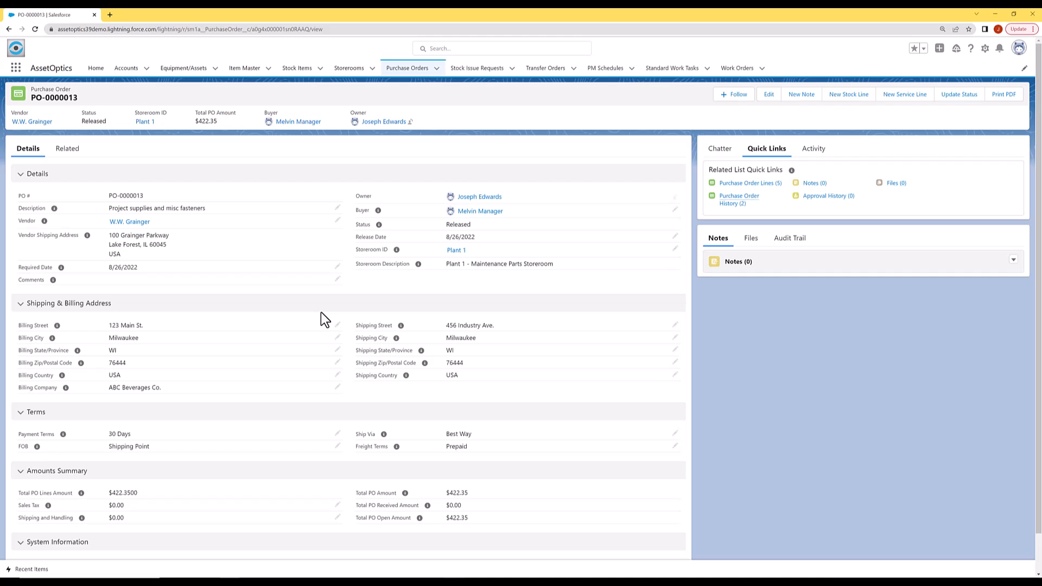
{"action": "left_click", "coordinate": [67, 151]}
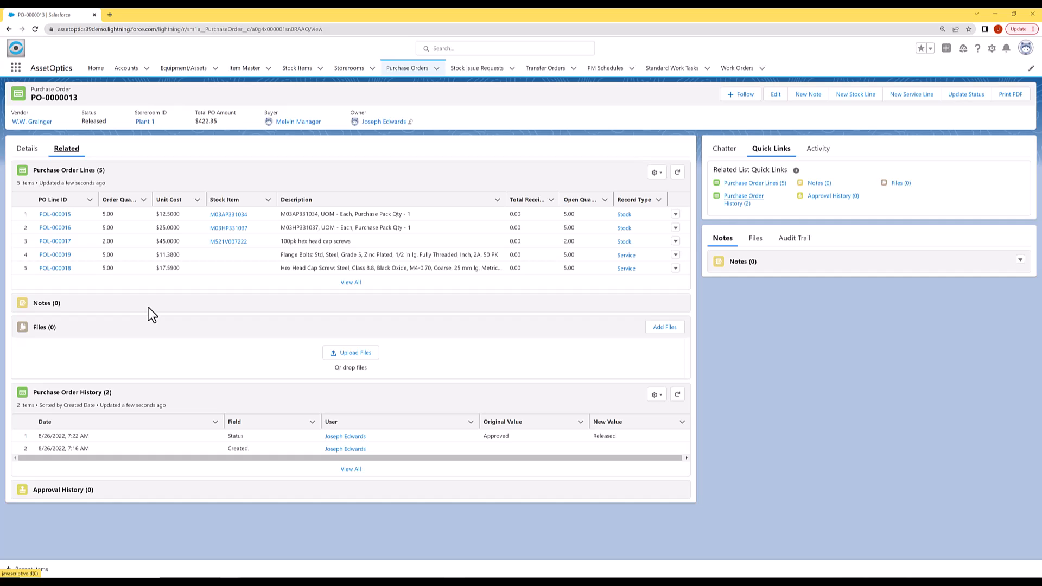
{"action": "left_click", "coordinate": [59, 227]}
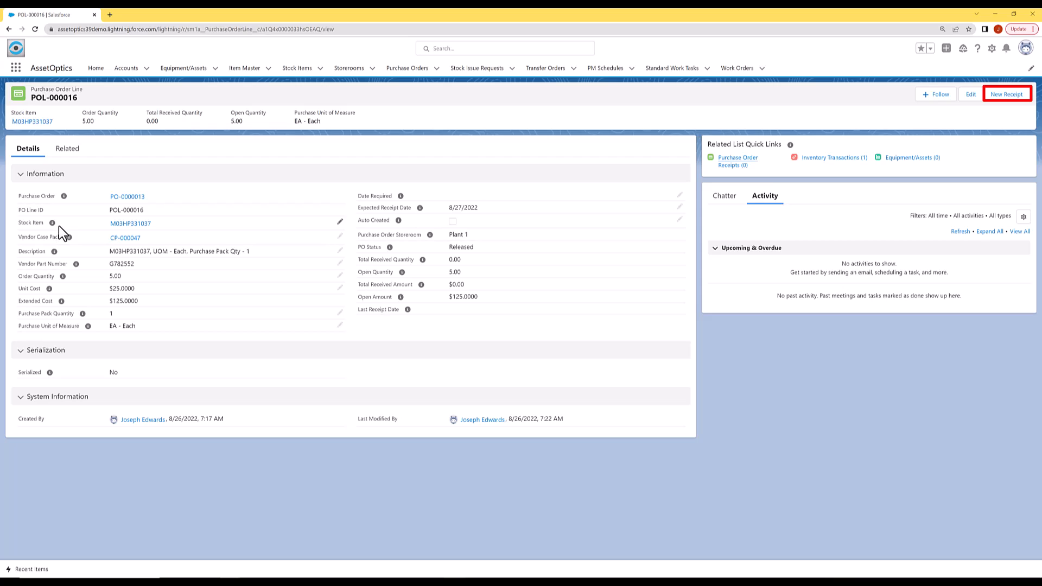
{"action": "left_click", "coordinate": [993, 97]}
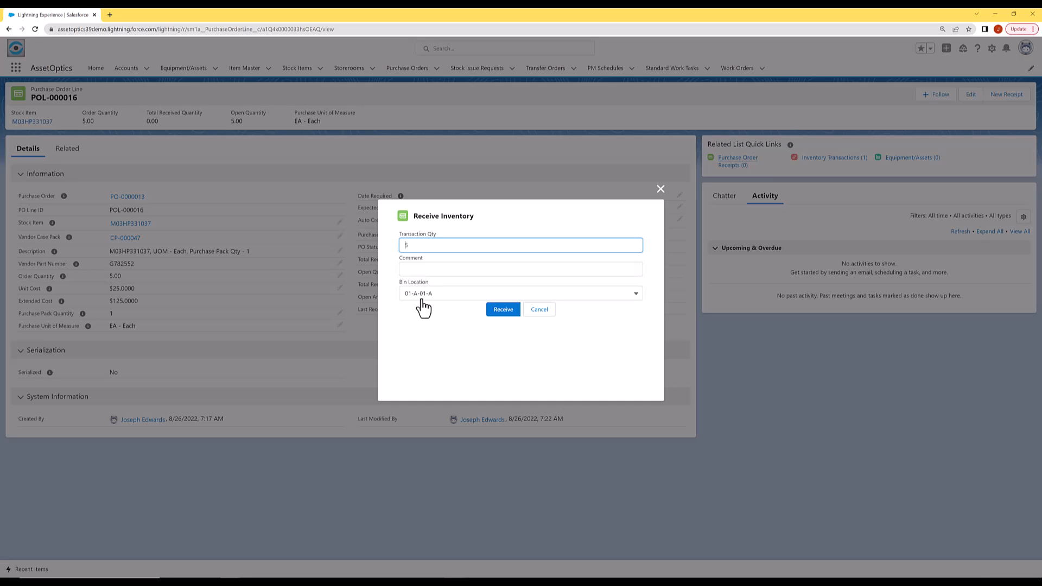
{"action": "left_click", "coordinate": [637, 296]}
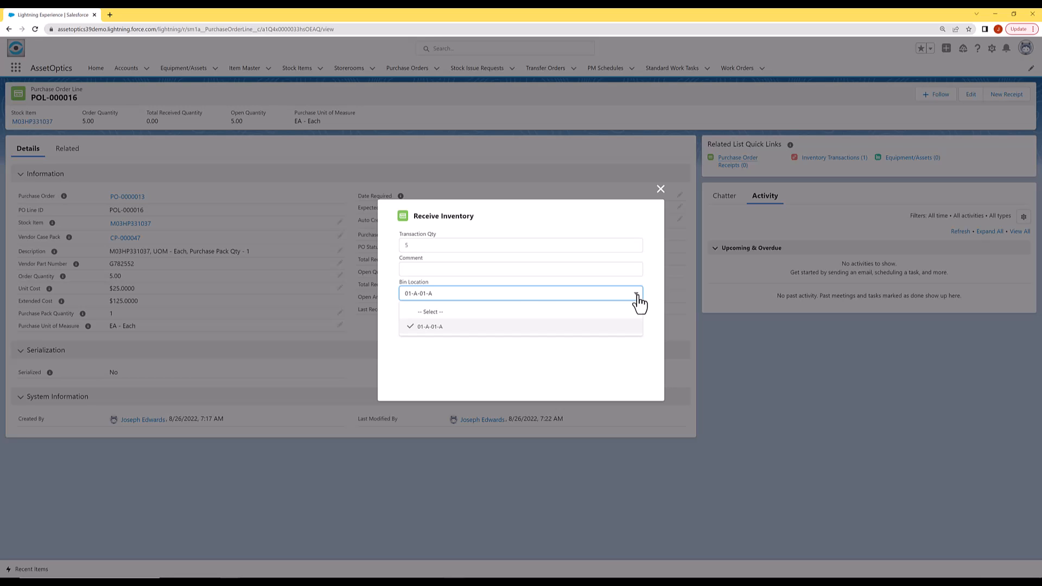
{"action": "left_click", "coordinate": [637, 297]}
{"action": "left_click", "coordinate": [501, 312]}
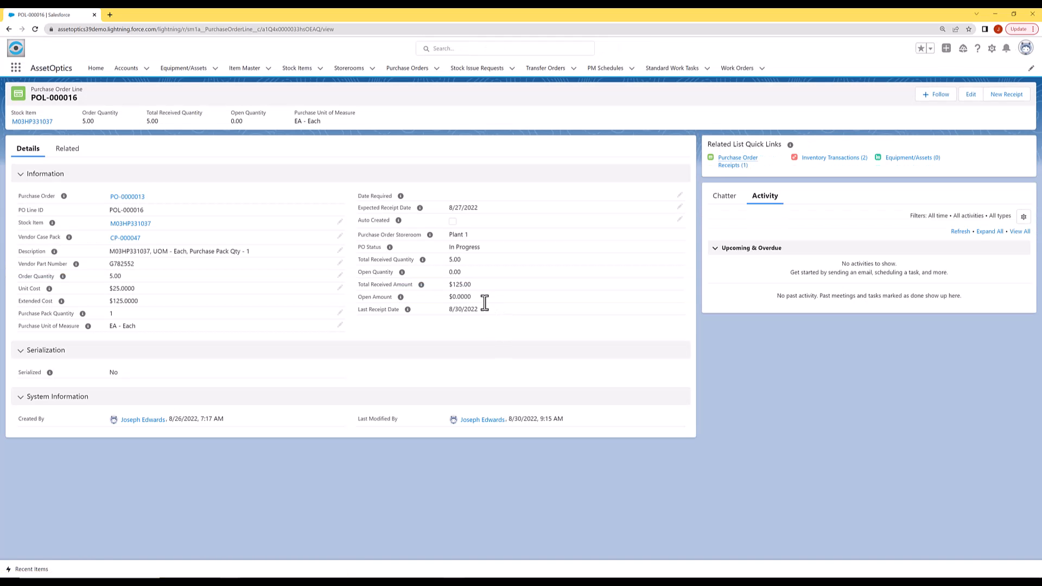
Receive 2 of stock item M03AP331034 on the same purchase order into bin 01-A-01-A, with the comment "The rest are backordered".
{"action": "left_click", "coordinate": [127, 197]}
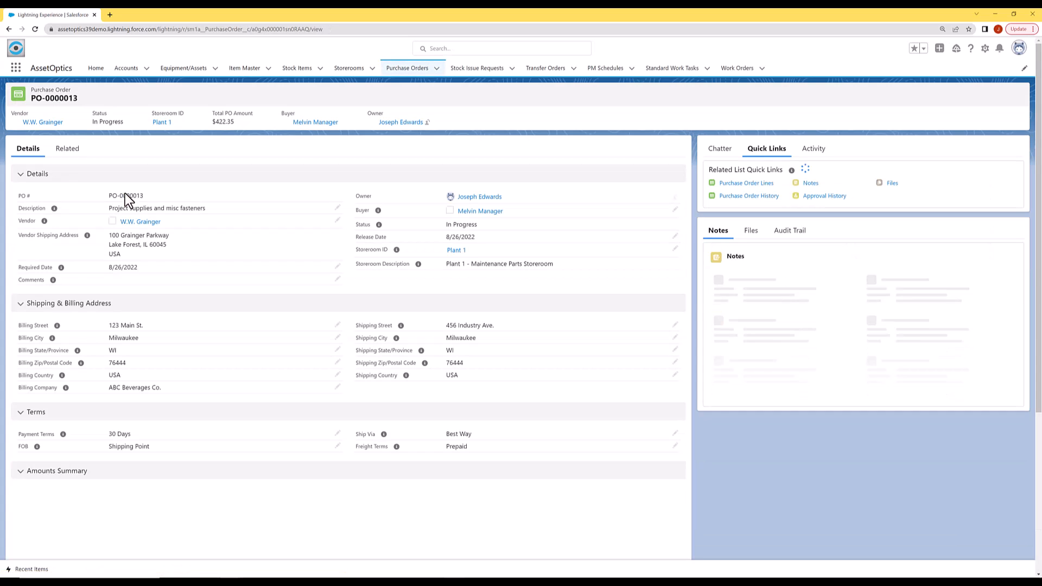
{"action": "left_click", "coordinate": [70, 151]}
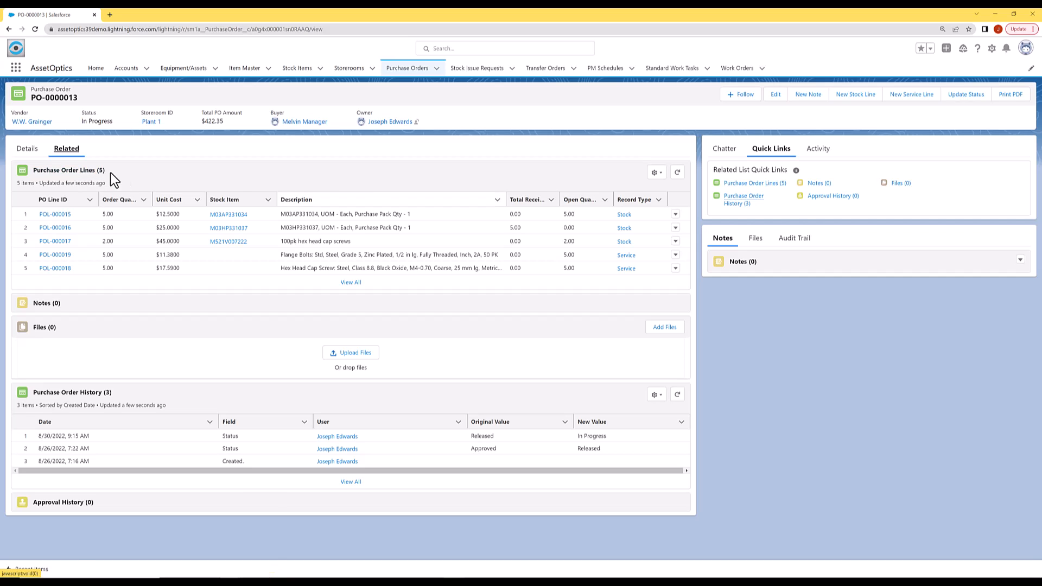
{"action": "left_click_drag", "start_coordinate": [486, 199], "coordinate": [552, 205]}
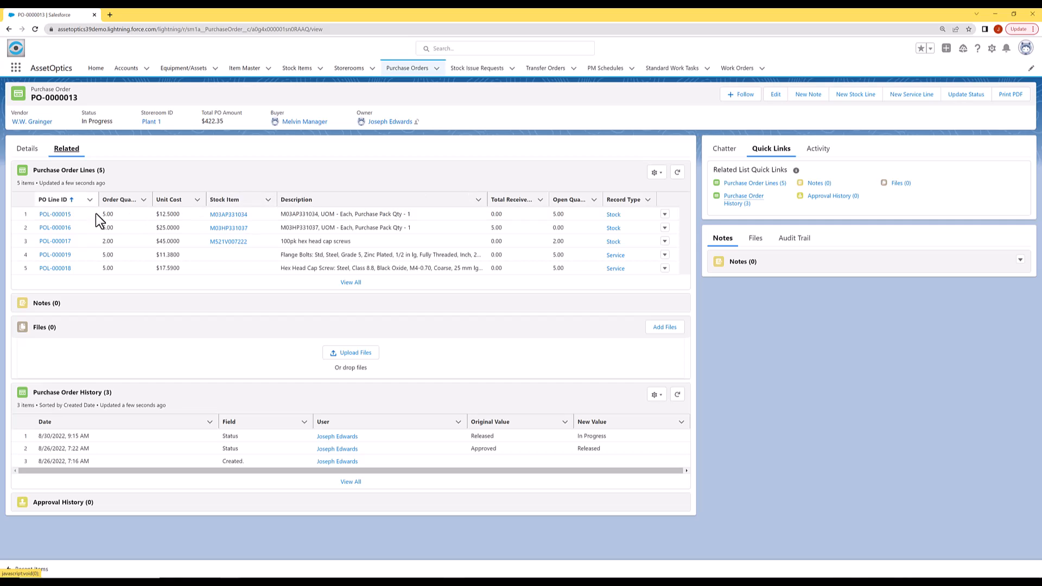
{"action": "left_click", "coordinate": [52, 215]}
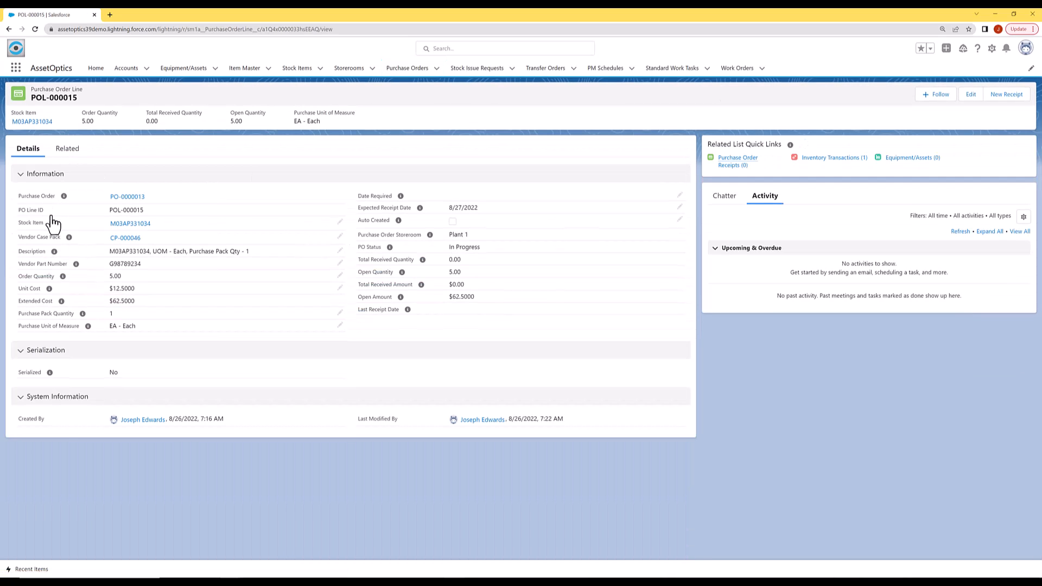
{"action": "left_click", "coordinate": [1008, 95]}
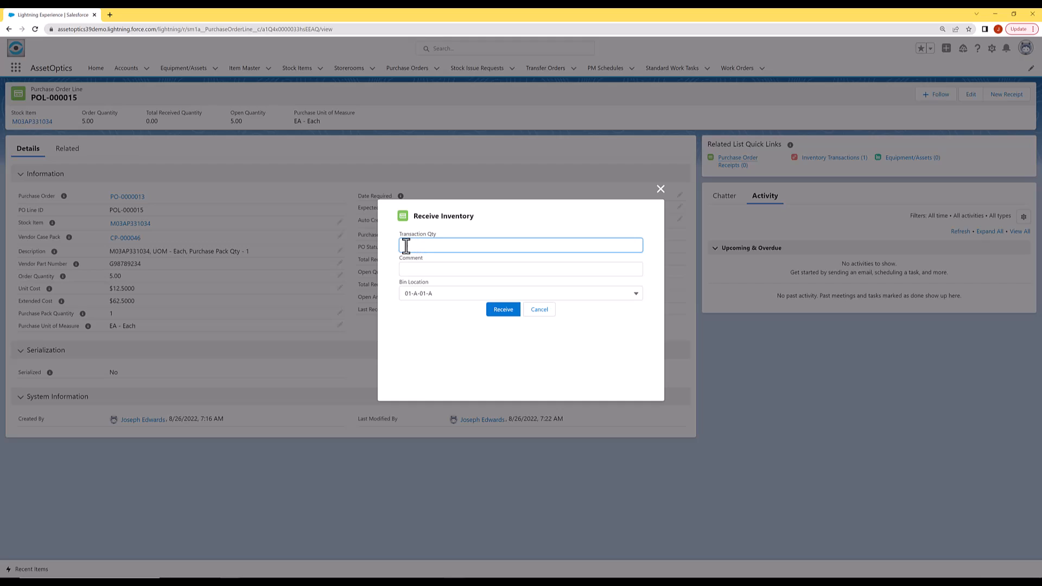
{"action": "type", "text": "2"}
{"action": "left_click", "coordinate": [435, 270]}
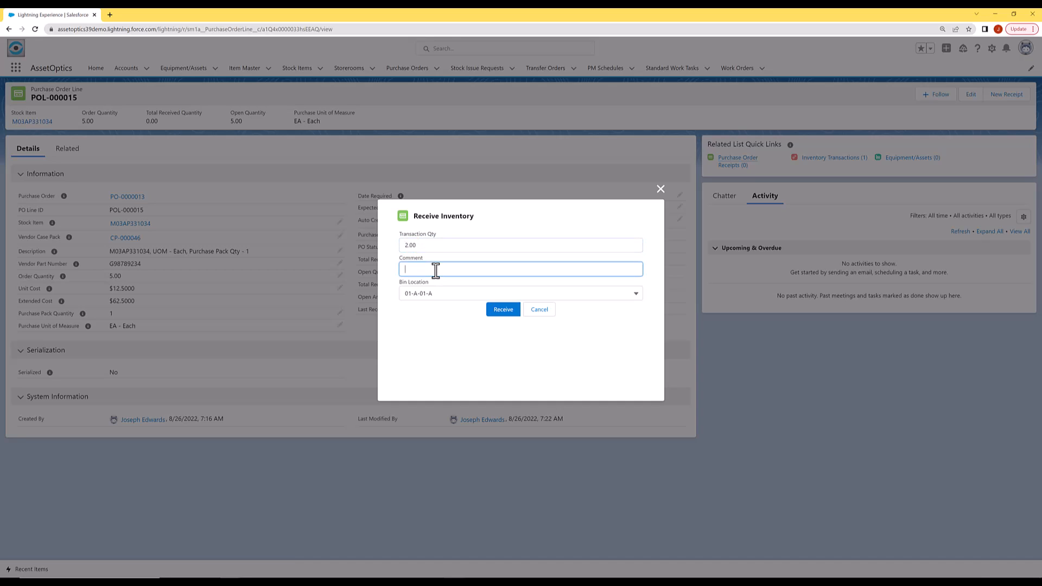
{"action": "type", "text": "The rest are backordered"}
{"action": "left_click", "coordinate": [494, 314]}
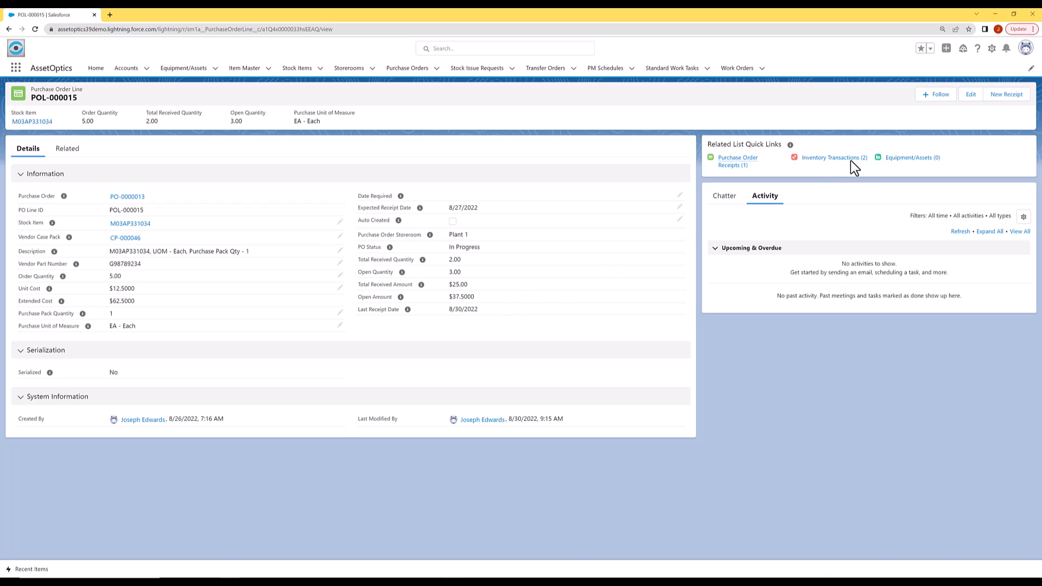
Review the inventory transactions and open purchase orders of stock item M03AP331034.
{"action": "mouse_move", "coordinate": [850, 161]}
{"action": "left_click", "coordinate": [122, 223]}
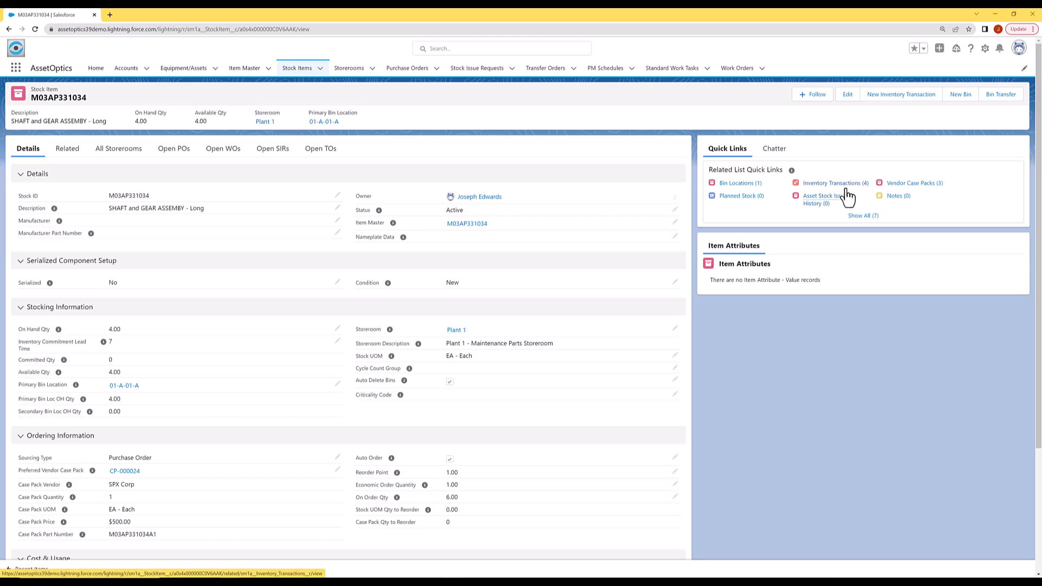
{"action": "mouse_move", "coordinate": [846, 196]}
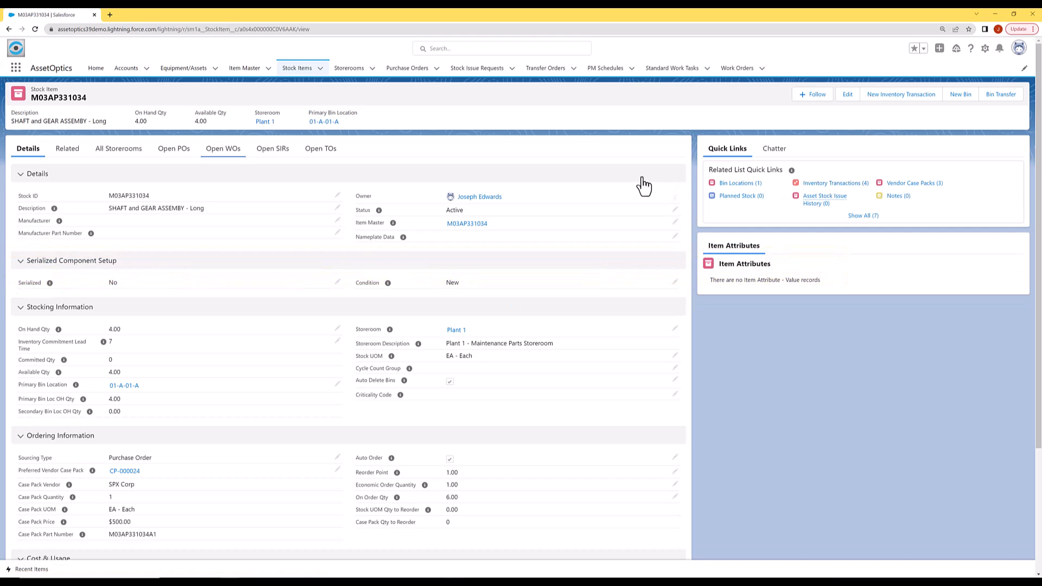
{"action": "left_click", "coordinate": [174, 153]}
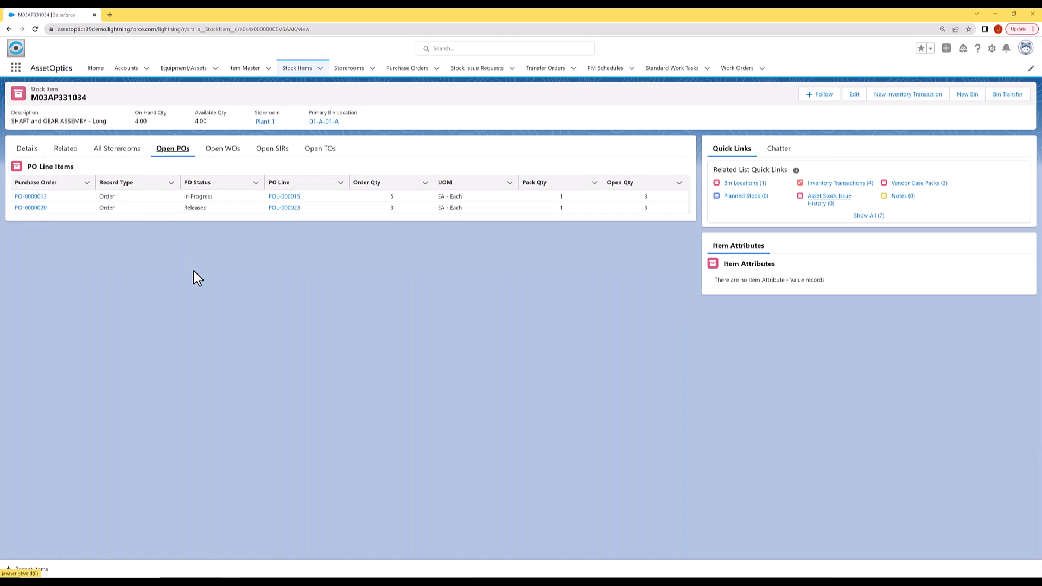
Open the in-progress purchase order from the open orders, check its M03HP331037 line and return to the order's lines.
{"action": "left_click", "coordinate": [31, 198]}
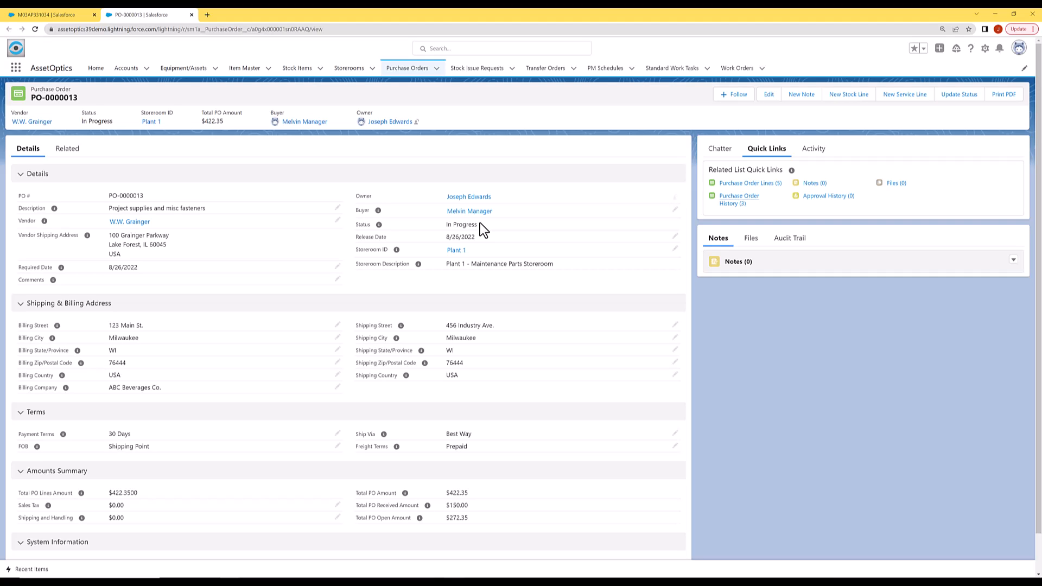
{"action": "left_click", "coordinate": [79, 154]}
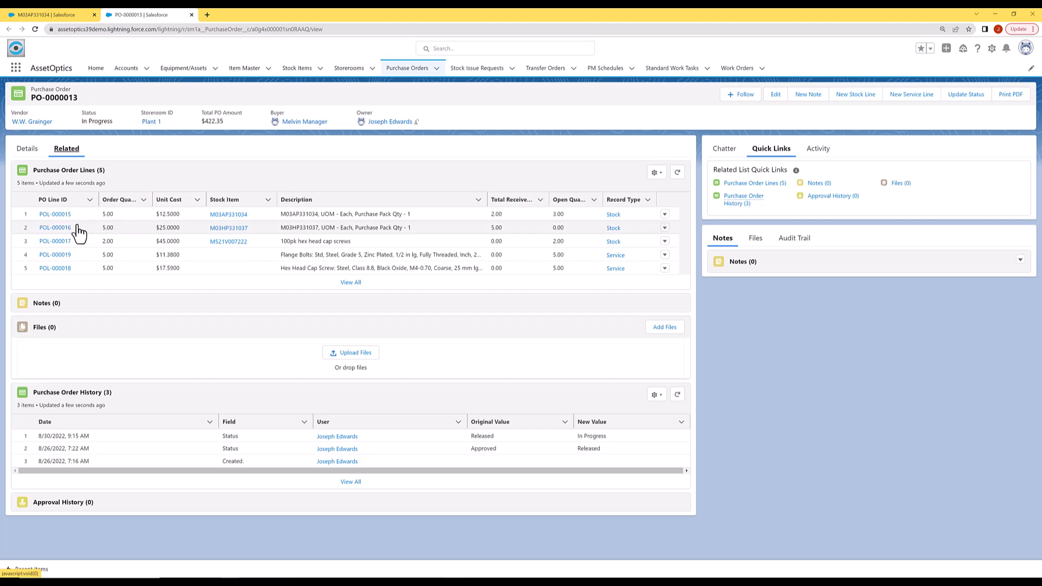
{"action": "left_click", "coordinate": [57, 241]}
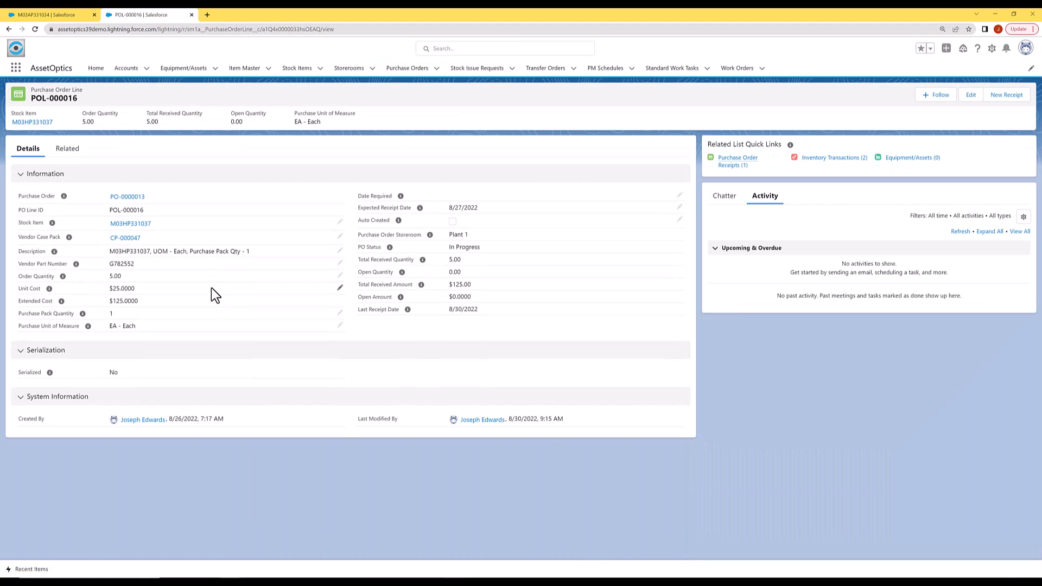
{"action": "left_click", "coordinate": [9, 29]}
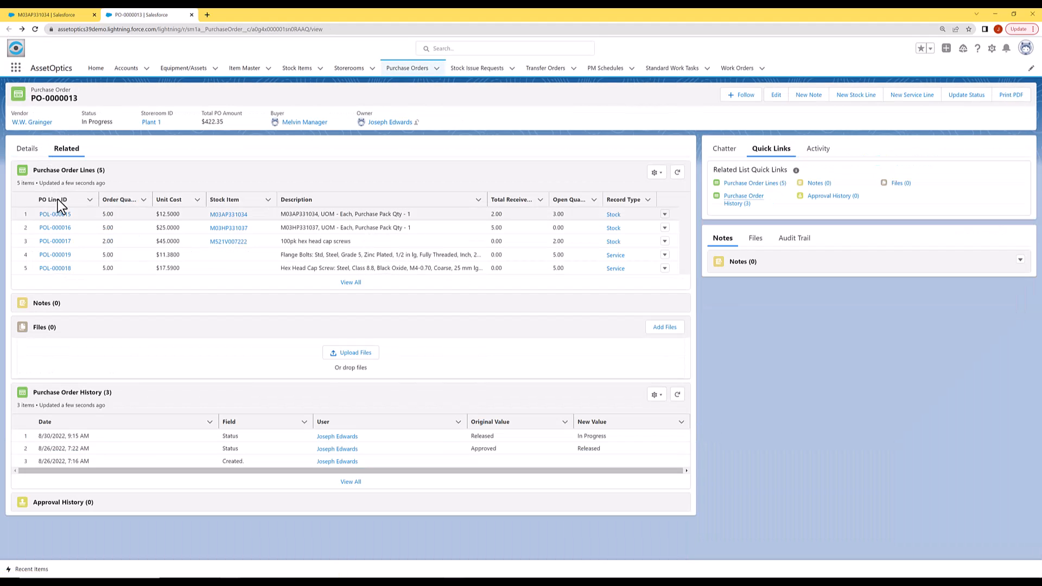
Set the order quantity of the purchase order line for stock item M03AP331034 to 2 and save the line.
{"action": "left_click", "coordinate": [62, 222]}
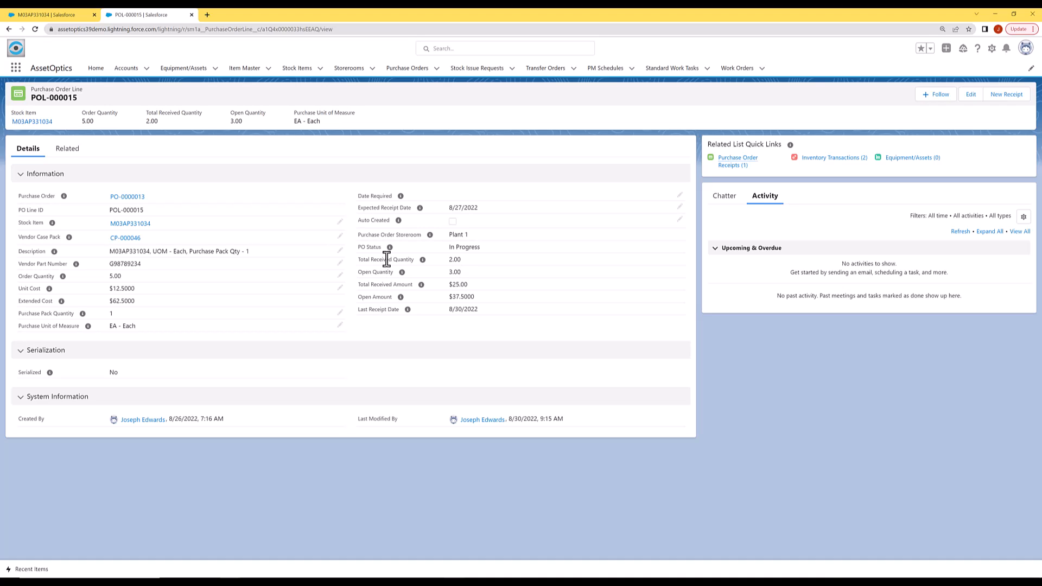
{"action": "key", "text": "Tab"}
{"action": "left_click", "coordinate": [340, 276]}
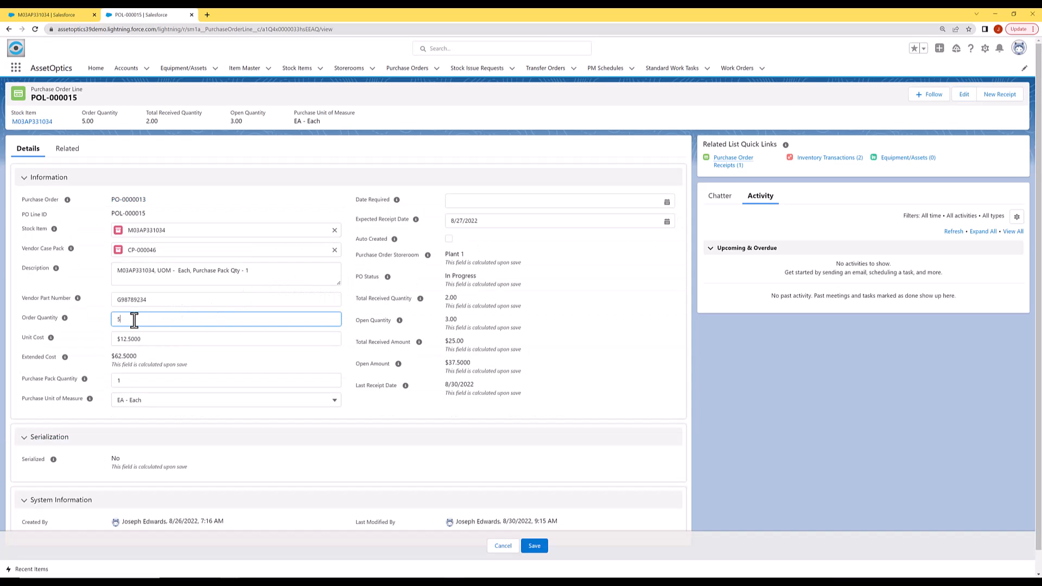
{"action": "type", "text": "2"}
{"action": "left_click", "coordinate": [532, 548]}
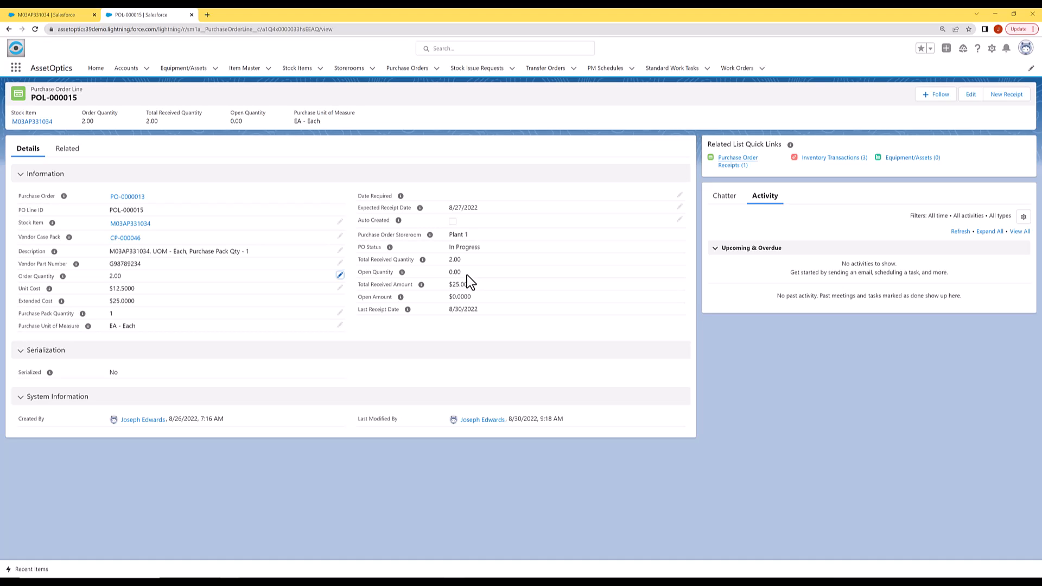
Receive 5 of the flange bolts service line on the same W.W. Grainger purchase order, leaving the comment empty.
{"action": "left_click", "coordinate": [120, 198]}
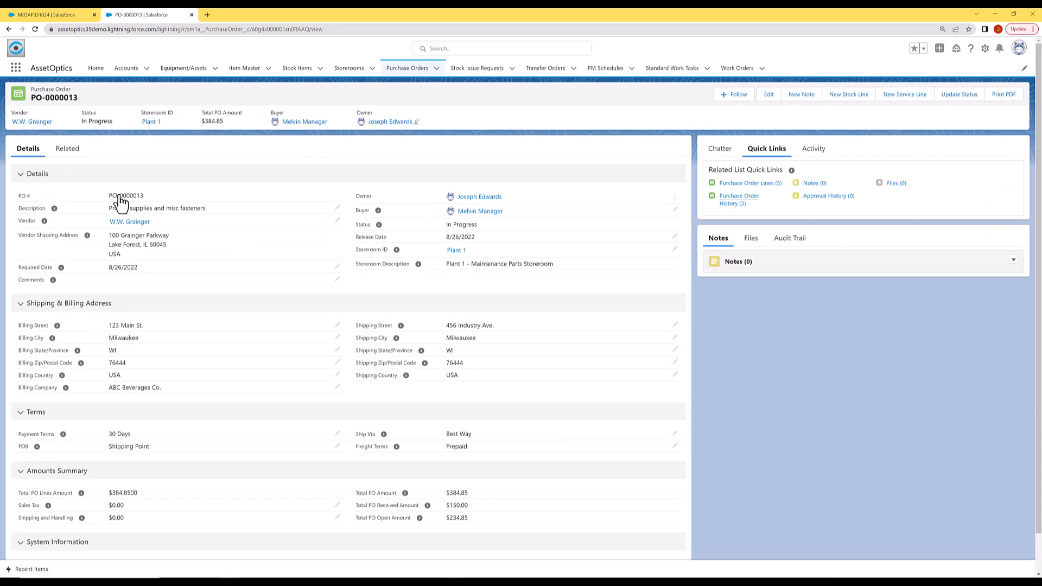
{"action": "left_click", "coordinate": [67, 148]}
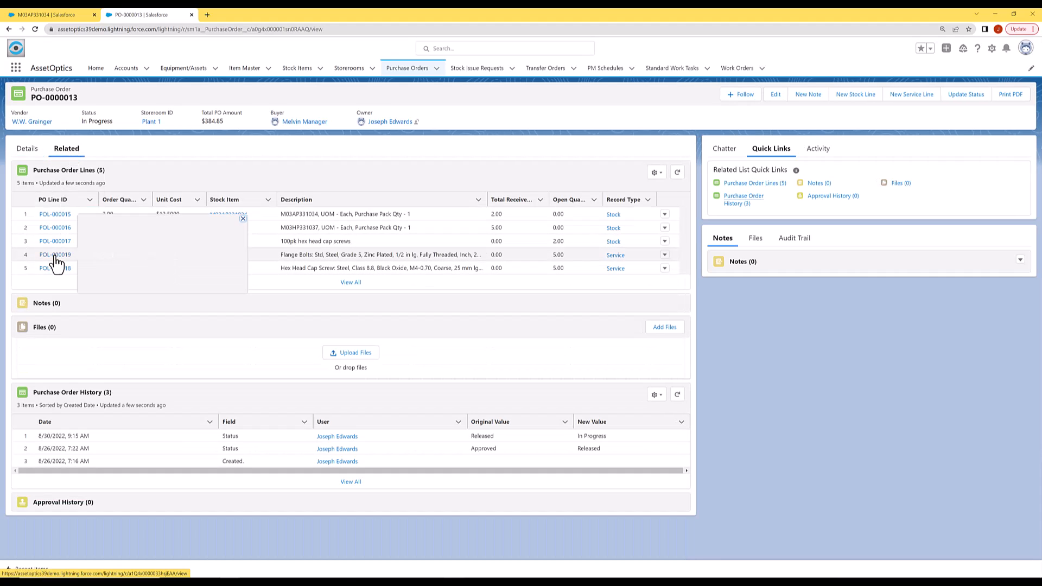
{"action": "left_click", "coordinate": [55, 255]}
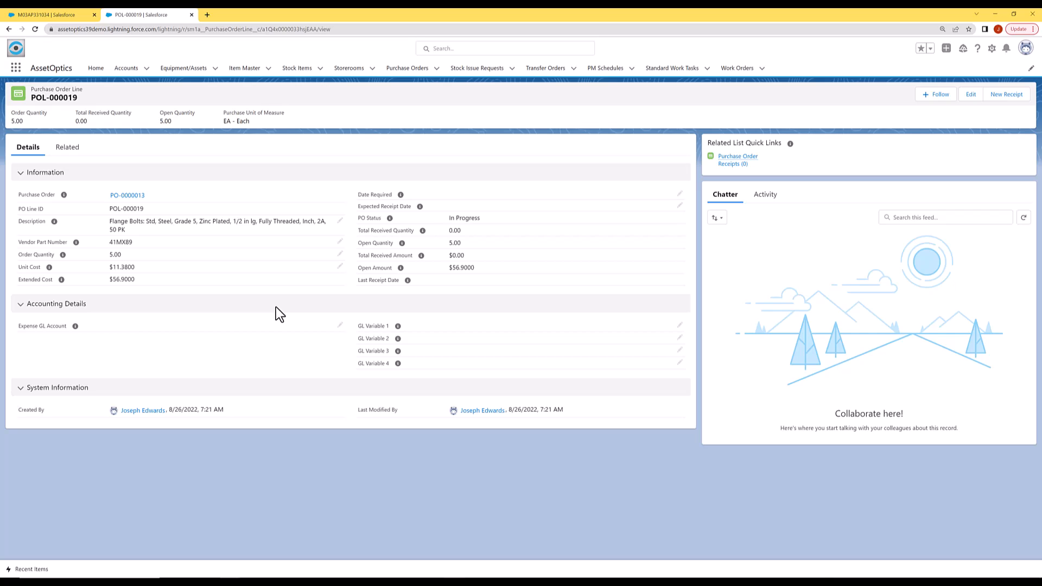
{"action": "left_click", "coordinate": [995, 92]}
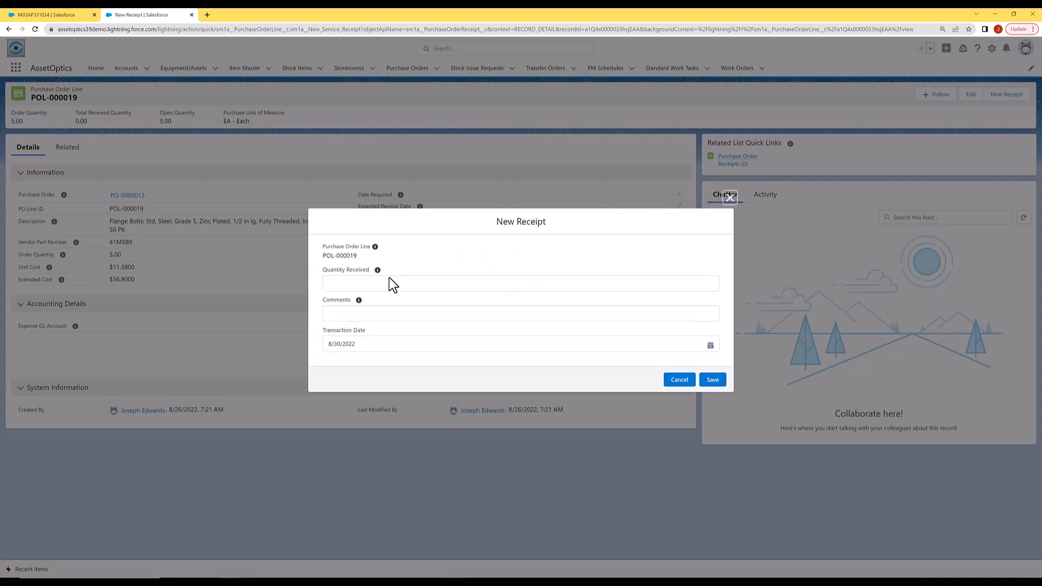
{"action": "left_click", "coordinate": [364, 284]}
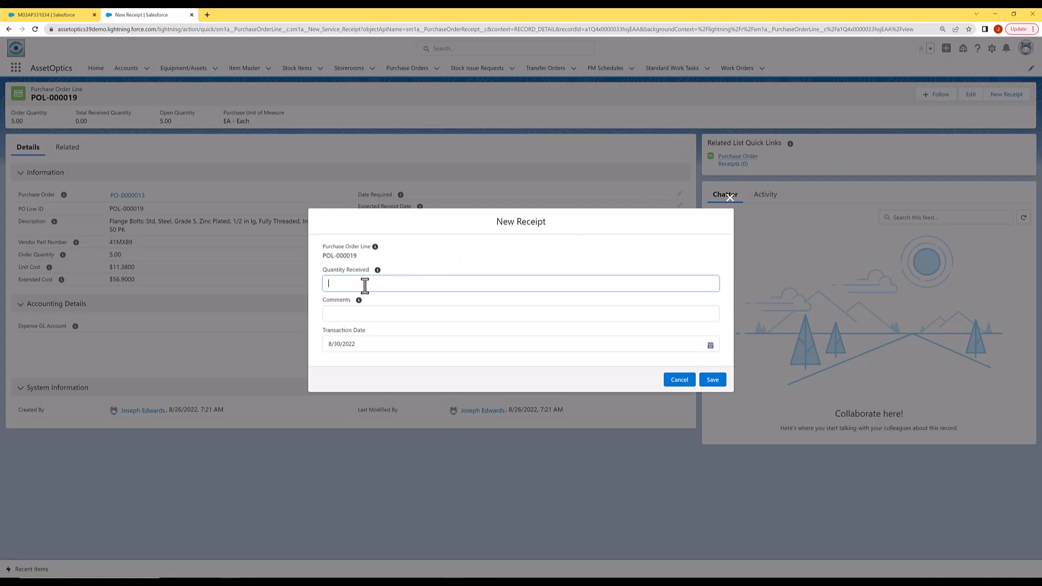
{"action": "left_click", "coordinate": [350, 314]}
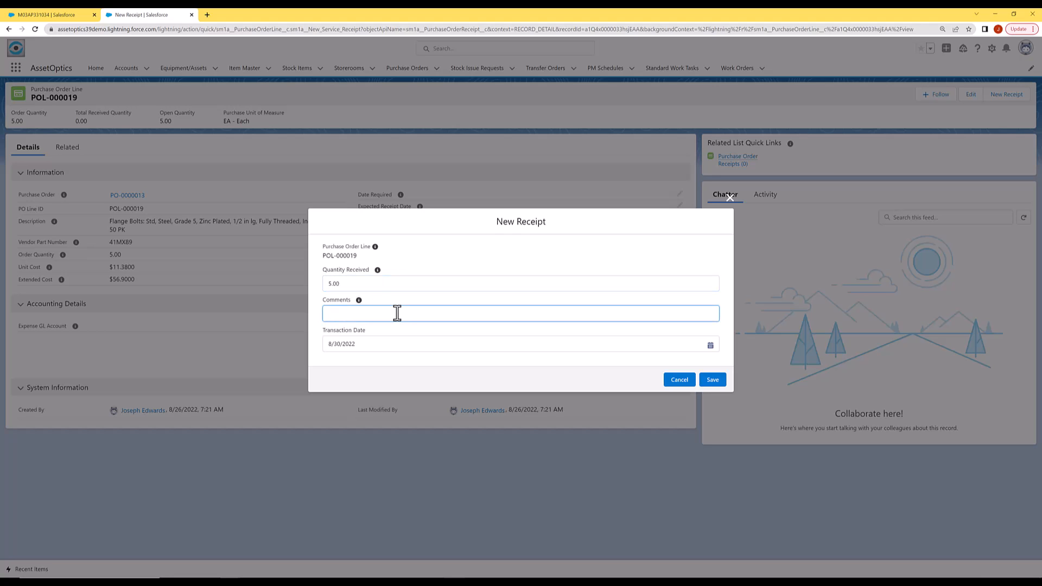
{"action": "left_click", "coordinate": [721, 375]}
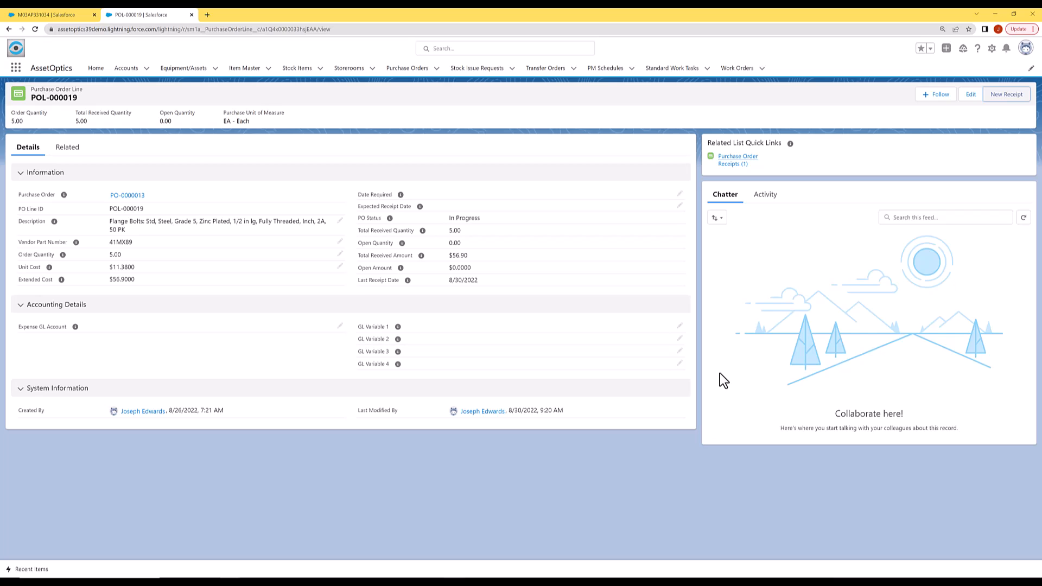
Receive 5 of the hex head cap screw service line on the same W.W. Grainger purchase order.
{"action": "left_click", "coordinate": [115, 196]}
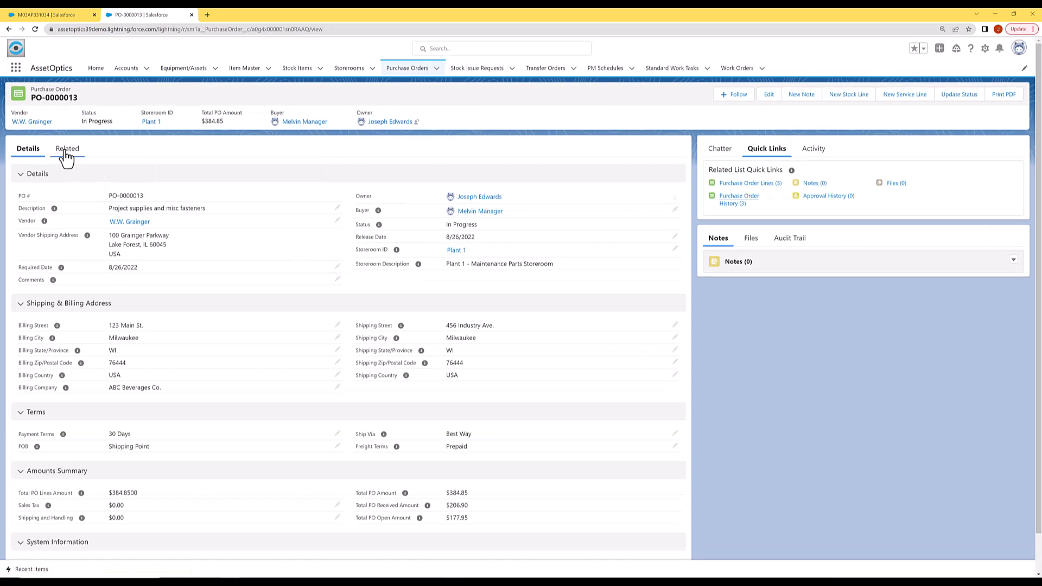
{"action": "left_click", "coordinate": [67, 151]}
{"action": "left_click", "coordinate": [55, 268]}
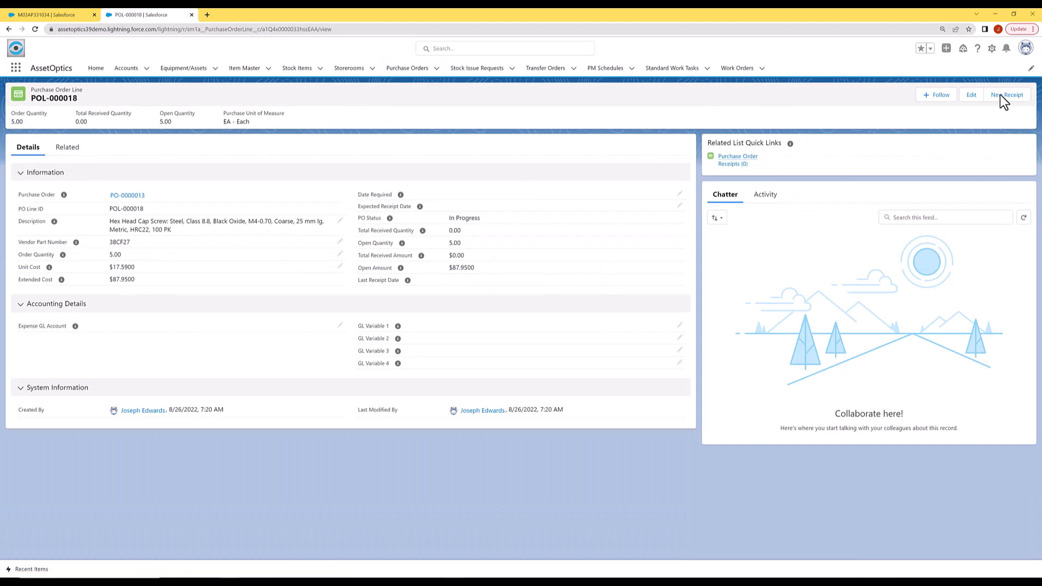
{"action": "left_click", "coordinate": [1005, 95]}
{"action": "left_click", "coordinate": [347, 284]}
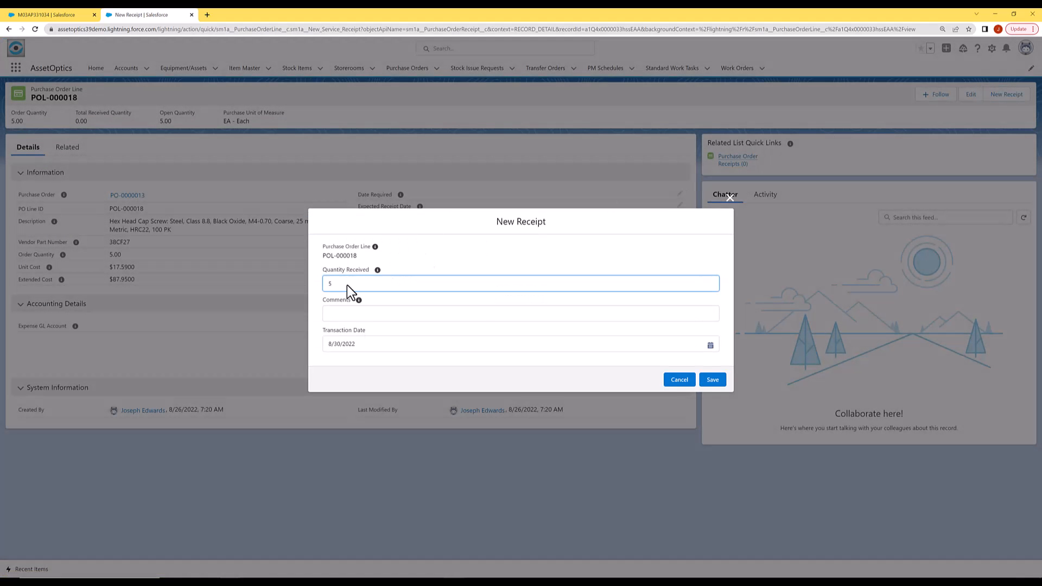
{"action": "type", "text": "5"}
{"action": "left_click", "coordinate": [711, 380]}
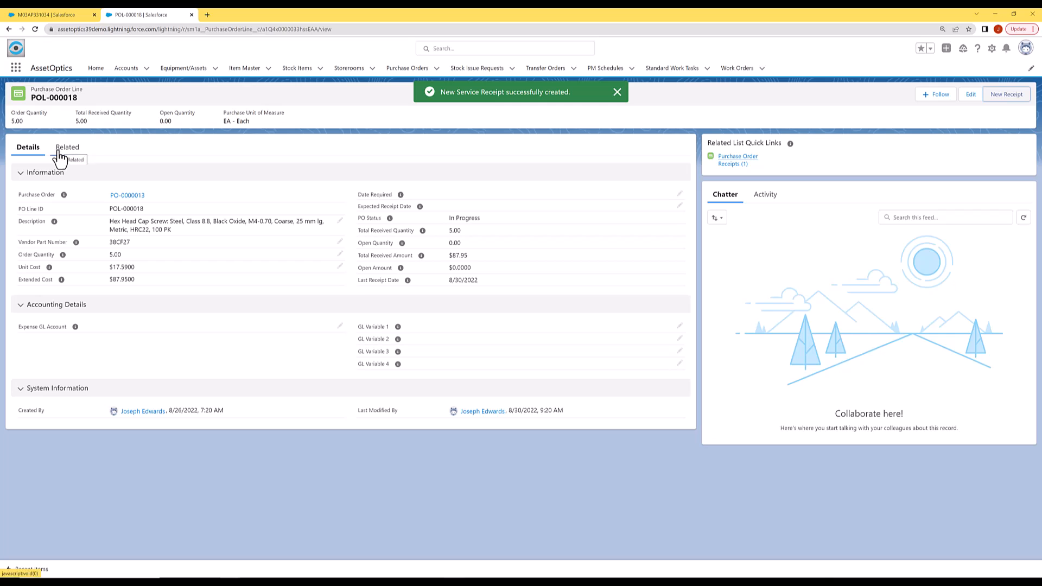
Receive the full open quantity of stock item M521V007222, the 100-pack hex head cap screws, on the same purchase order.
{"action": "left_click", "coordinate": [114, 195]}
{"action": "left_click", "coordinate": [67, 148]}
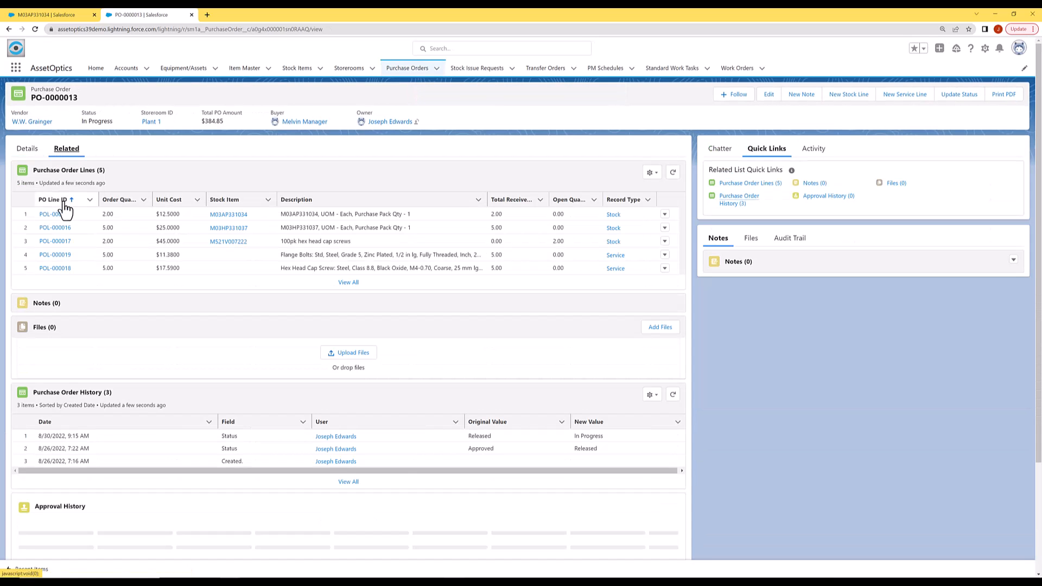
{"action": "left_click", "coordinate": [44, 242]}
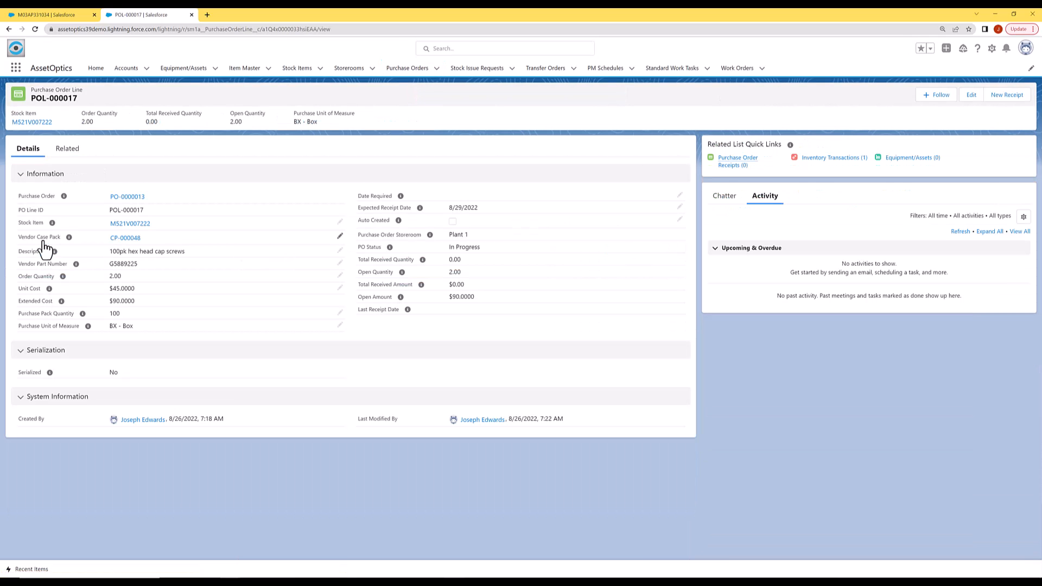
{"action": "left_click", "coordinate": [1007, 96]}
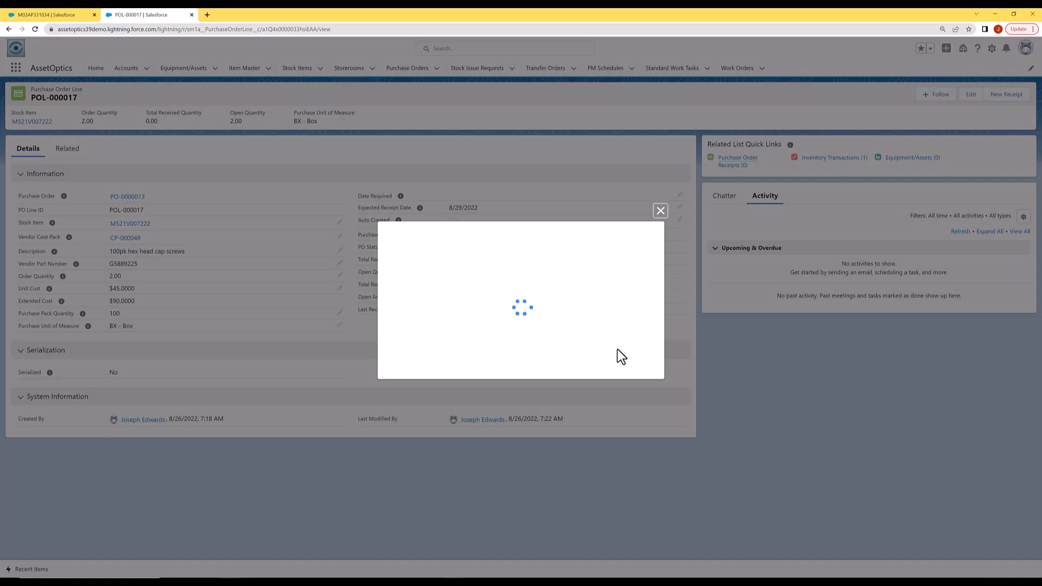
{"action": "left_click", "coordinate": [503, 310]}
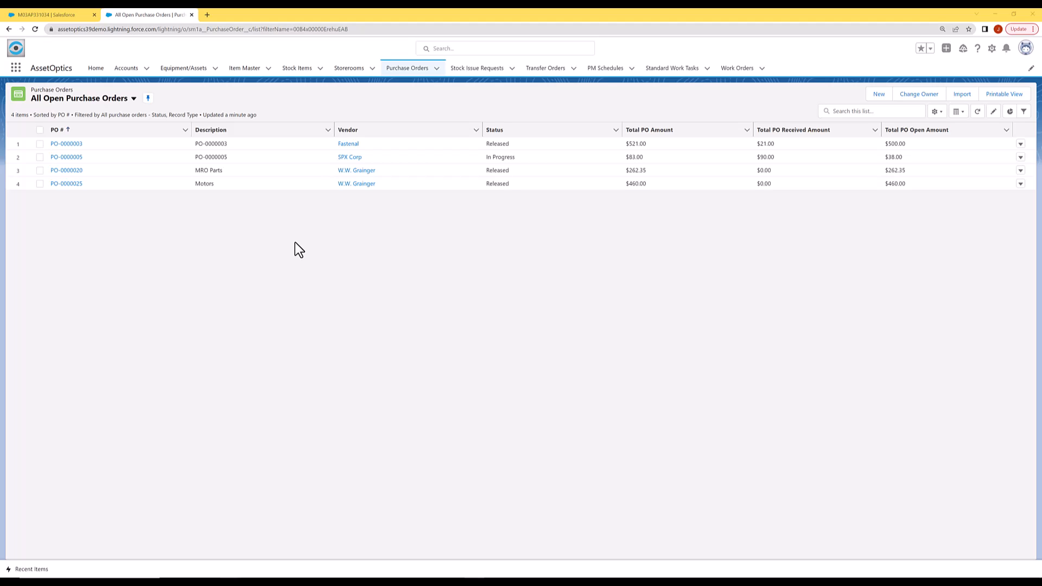
Review the General Purpose AC Motor stock item from the Motors purchase order and open its order line from the item's open purchase orders.
{"action": "left_click", "coordinate": [71, 185]}
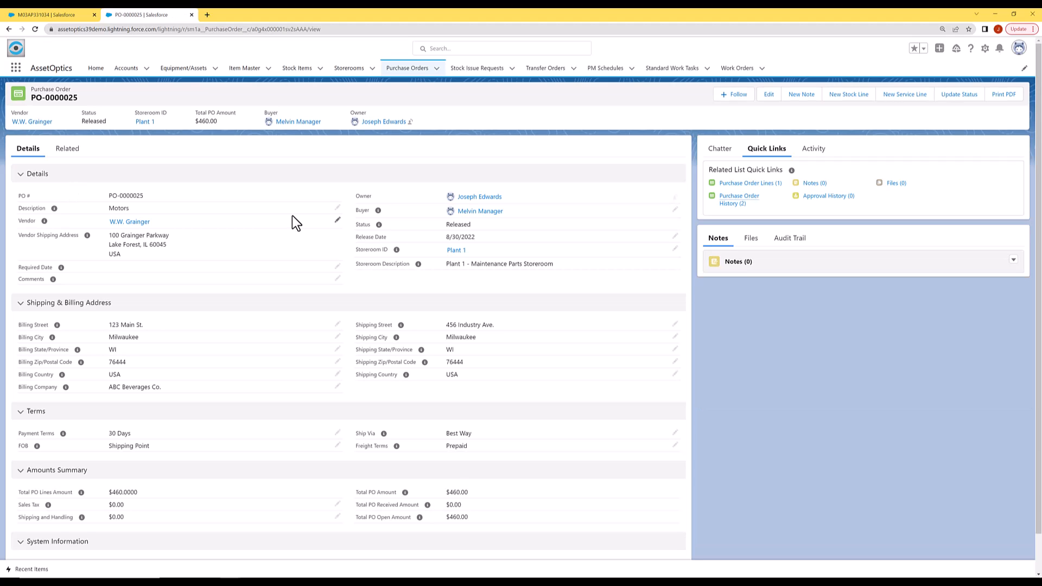
{"action": "mouse_move", "coordinate": [739, 182]}
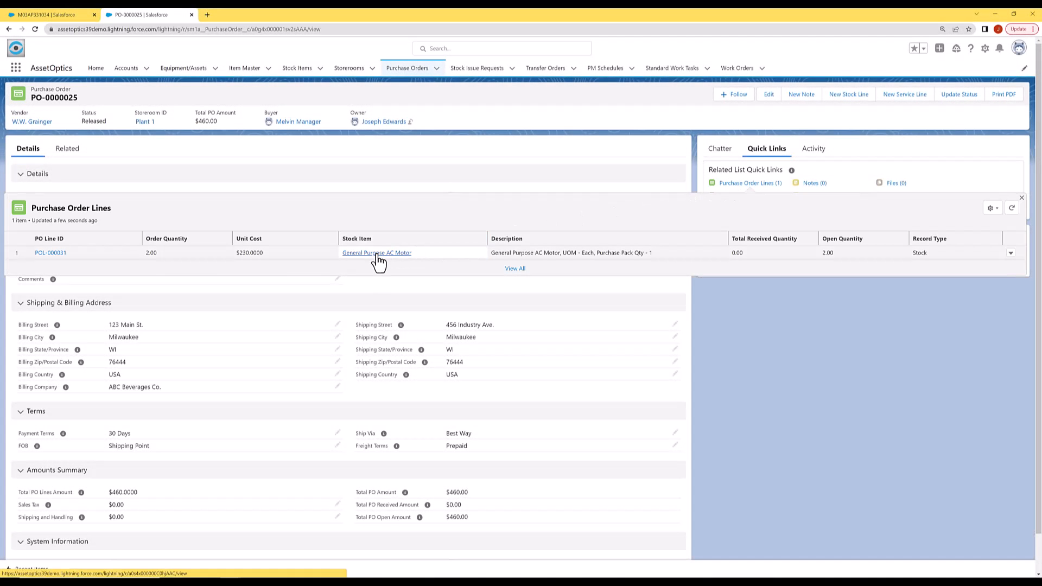
{"action": "left_click", "coordinate": [378, 254]}
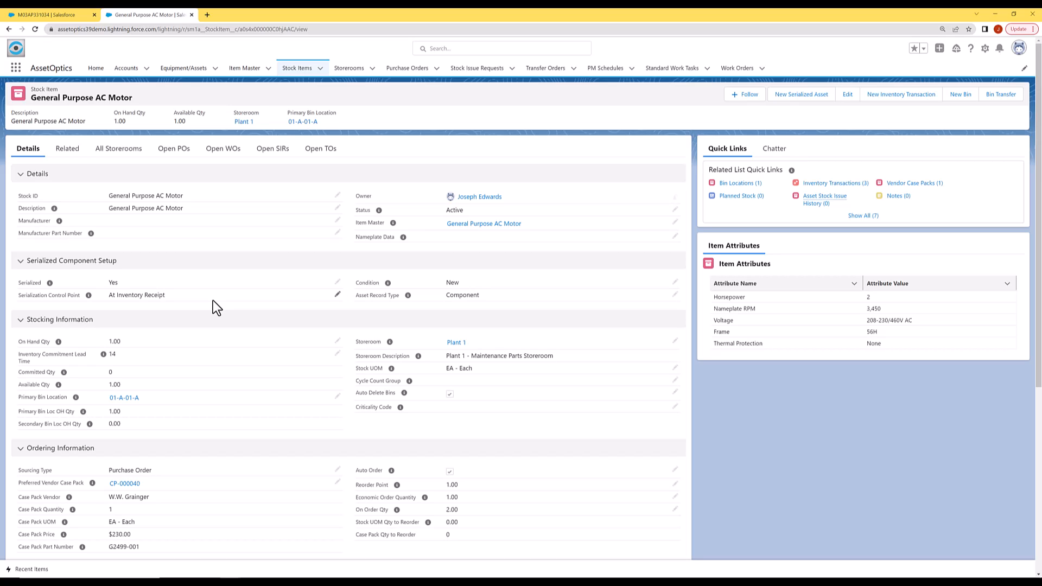
{"action": "left_click", "coordinate": [173, 149]}
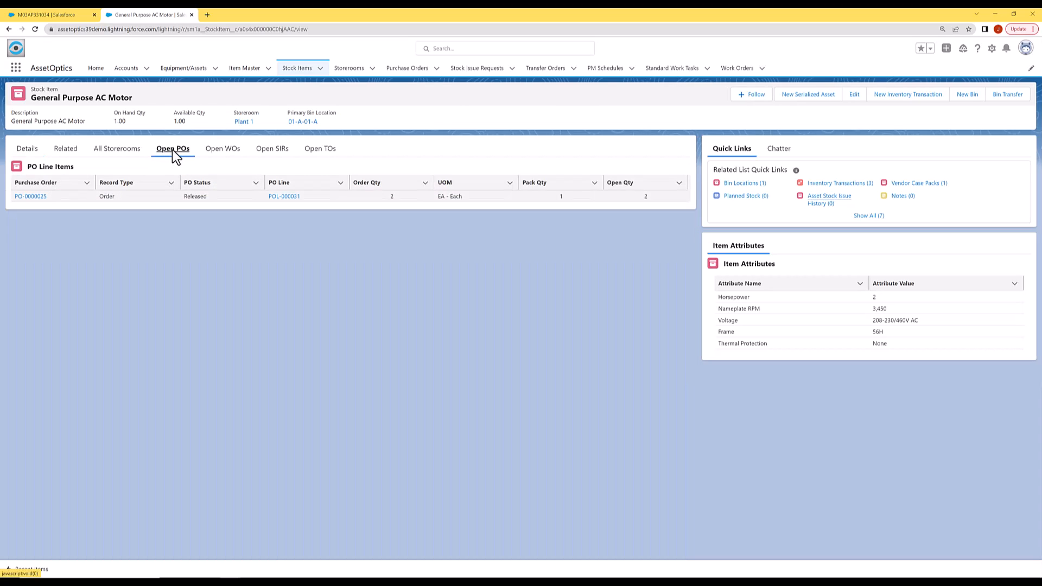
{"action": "left_click", "coordinate": [280, 197]}
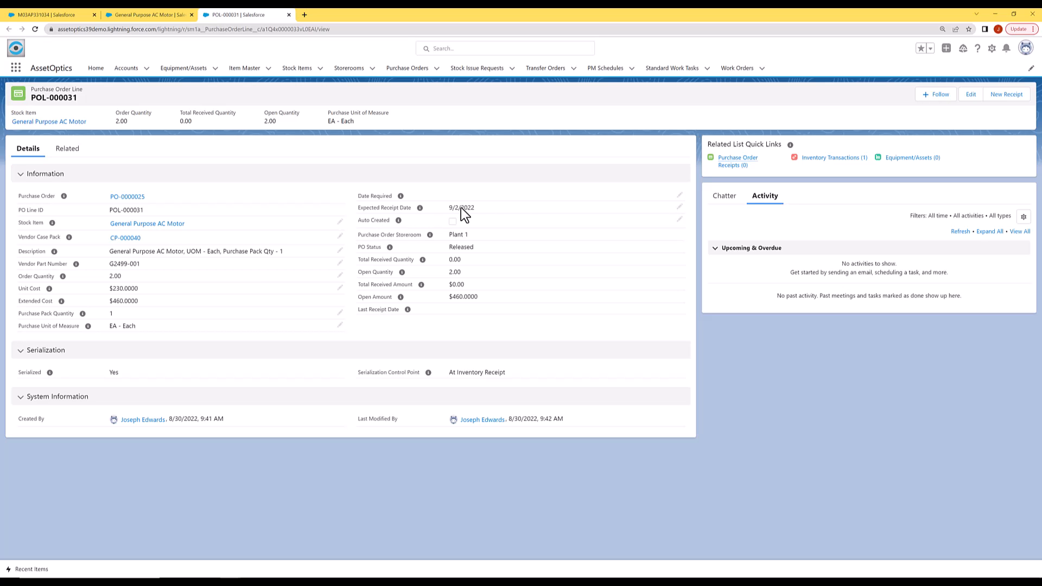
Receive 2 General Purpose AC Motors into bin 01-A-01-A with the asset IDs 123456 and 789879.
{"action": "left_click", "coordinate": [1005, 96]}
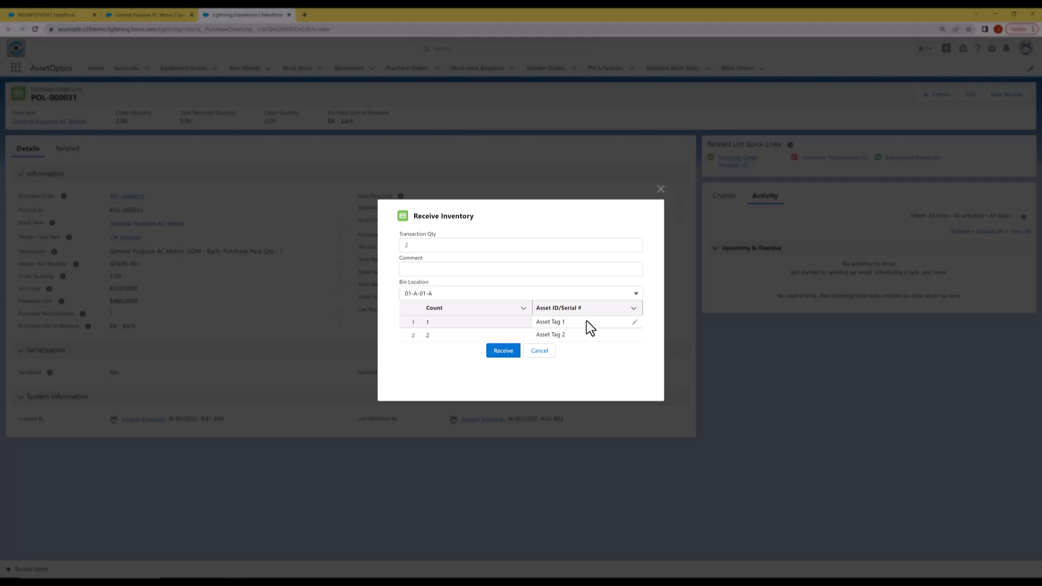
{"action": "left_click", "coordinate": [634, 323]}
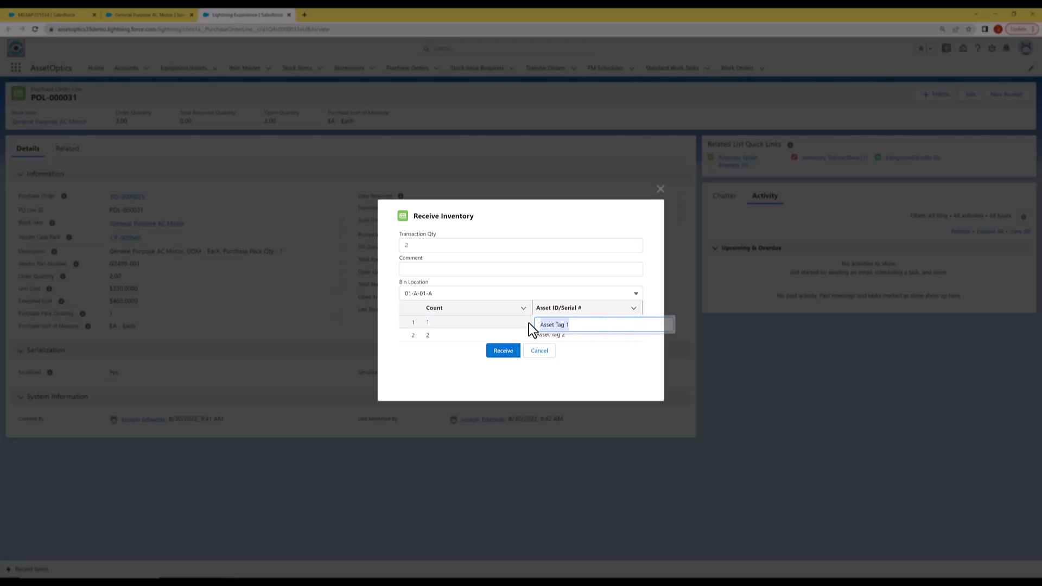
{"action": "key", "text": "BackSpace"}
{"action": "left_click", "coordinate": [620, 370]}
{"action": "left_click", "coordinate": [575, 336]}
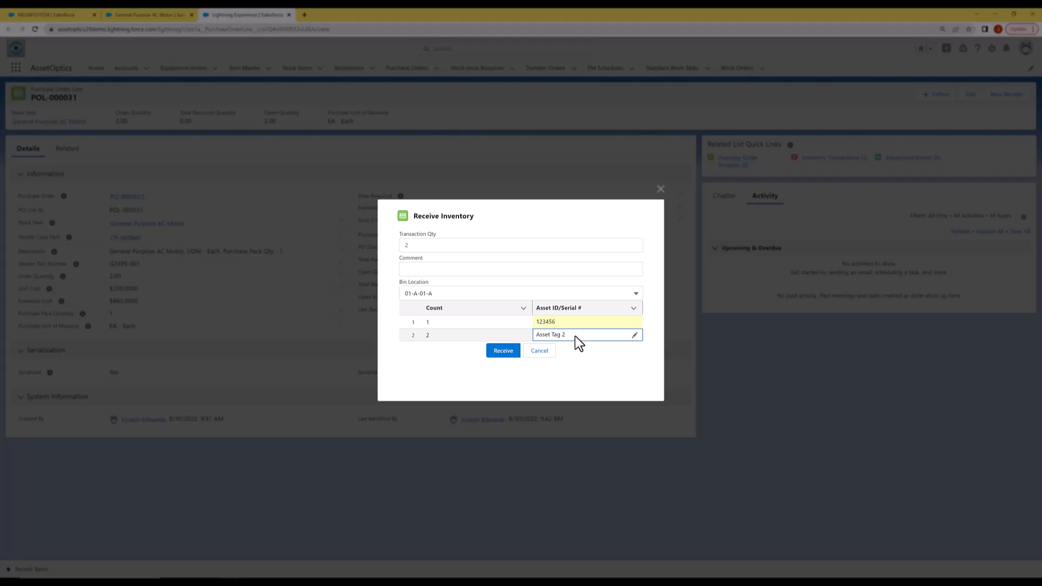
{"action": "left_click", "coordinate": [634, 335]}
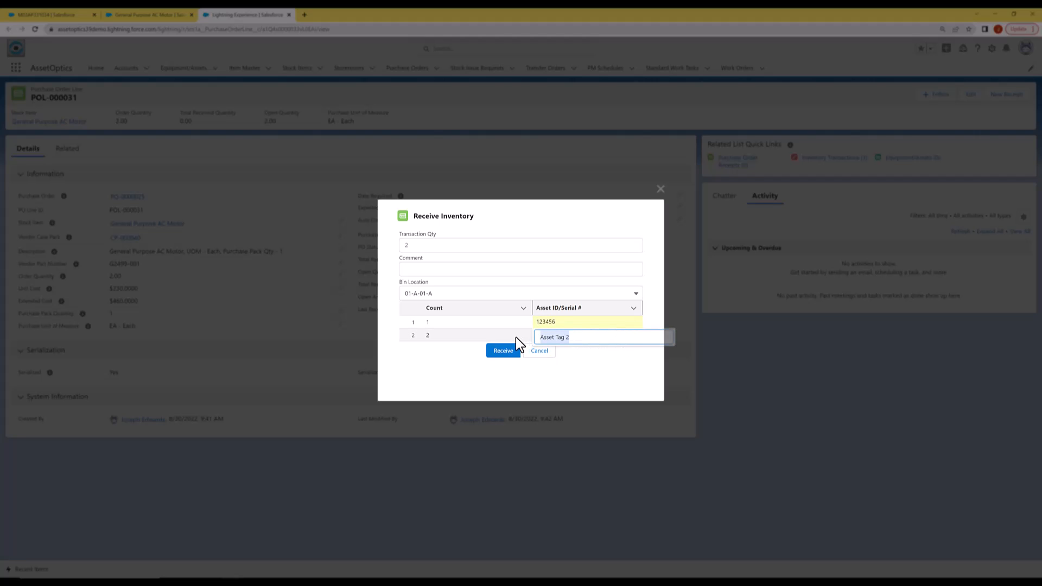
{"action": "type", "text": "789879"}
{"action": "left_click", "coordinate": [597, 366]}
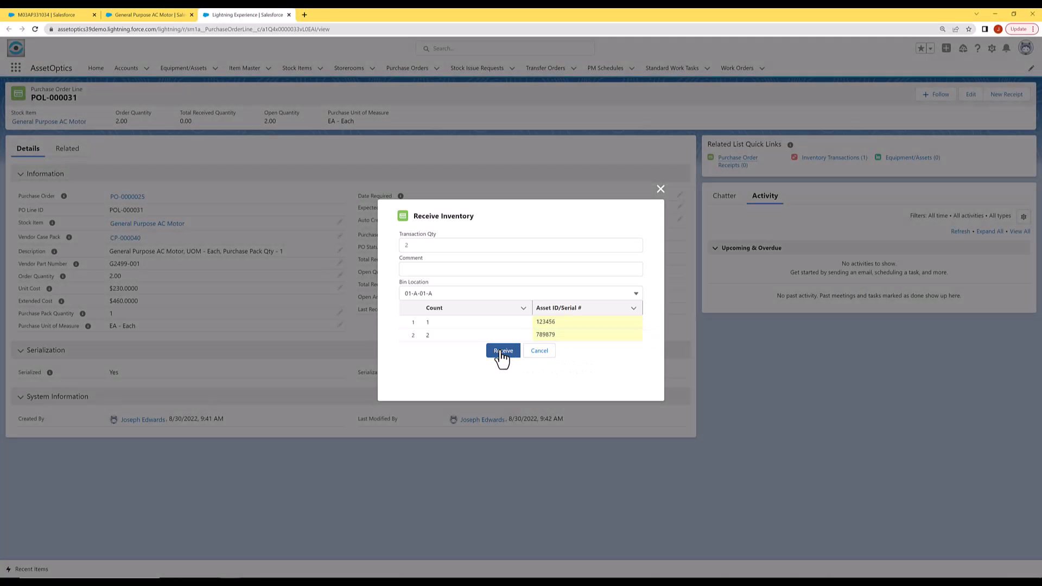
{"action": "left_click", "coordinate": [502, 352]}
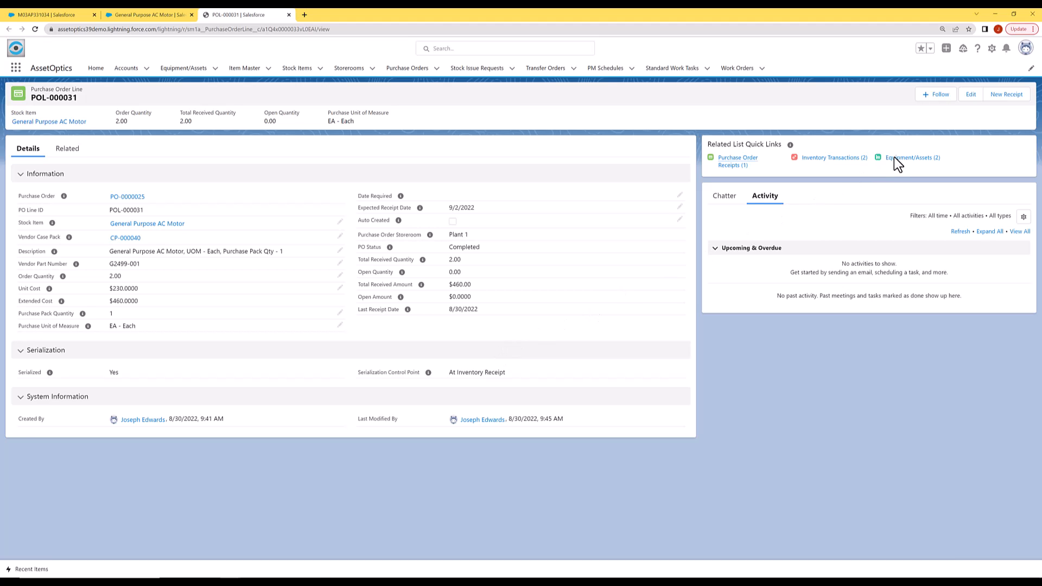
Check the received motors among the equipment assets and review the inventory transactions of the General Purpose AC Motor stock item.
{"action": "mouse_move", "coordinate": [896, 165]}
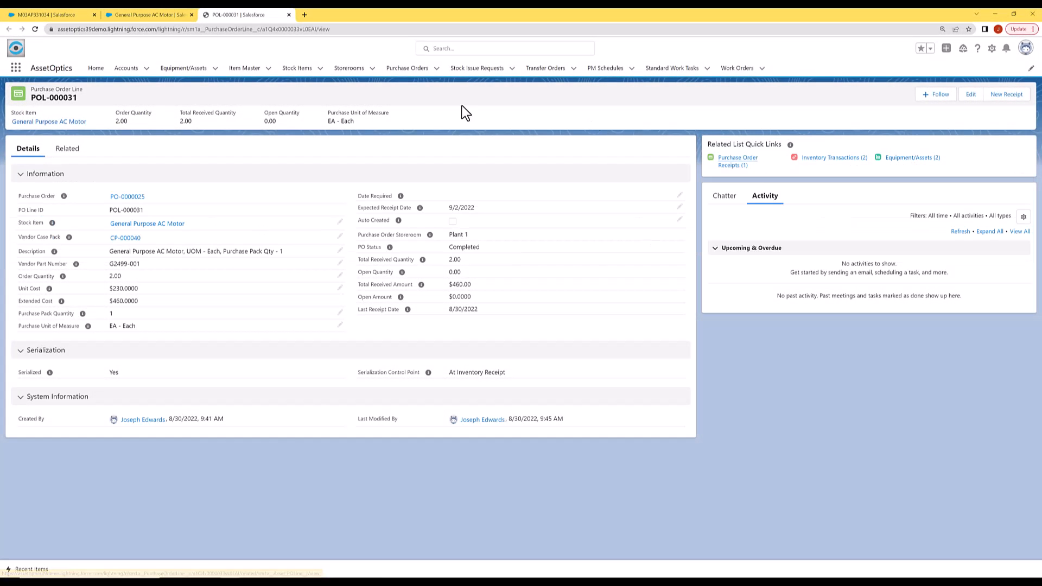
{"action": "left_click", "coordinate": [184, 74]}
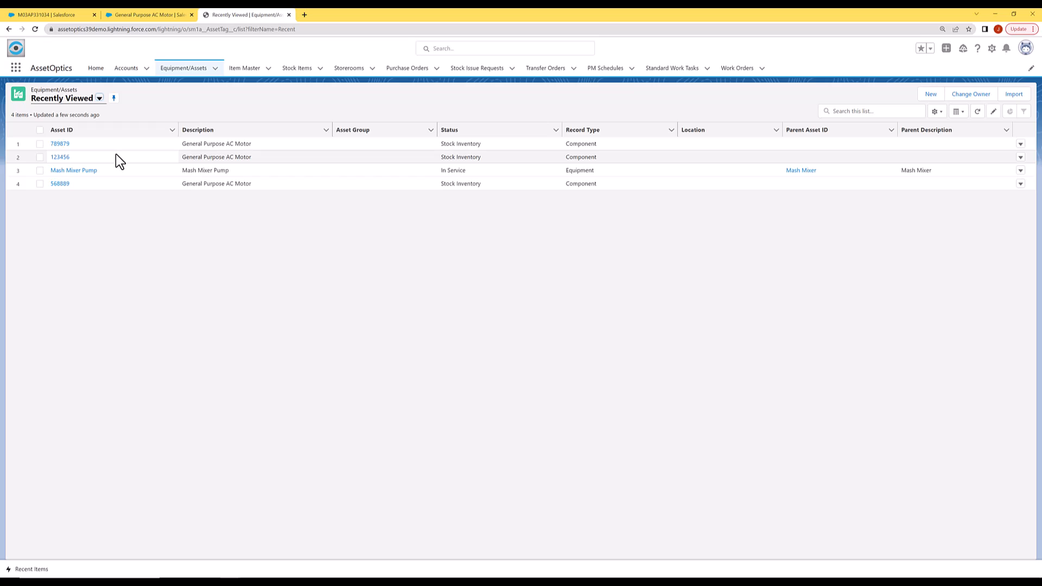
{"action": "left_click", "coordinate": [300, 69]}
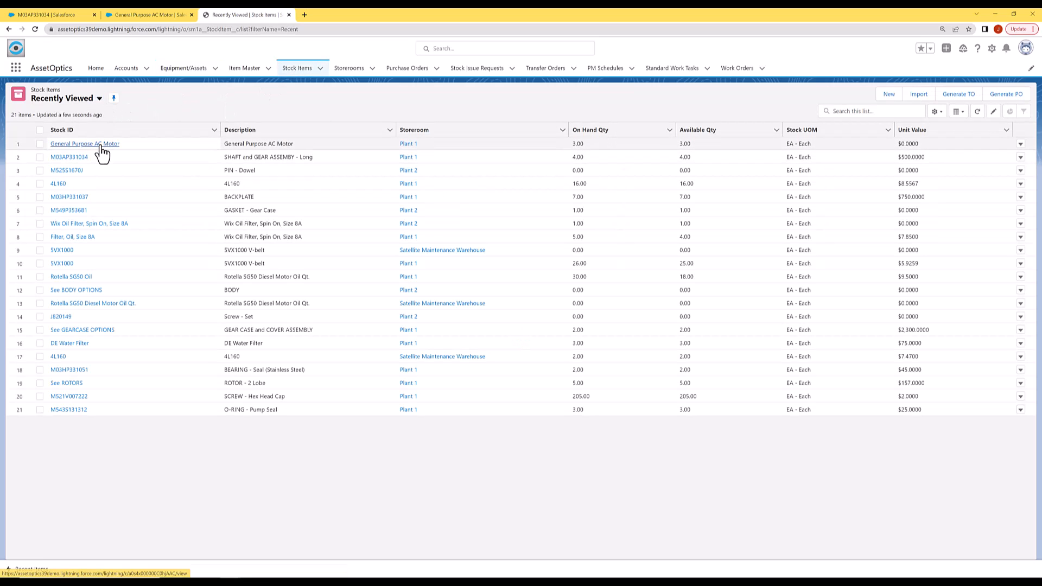
{"action": "left_click", "coordinate": [103, 146]}
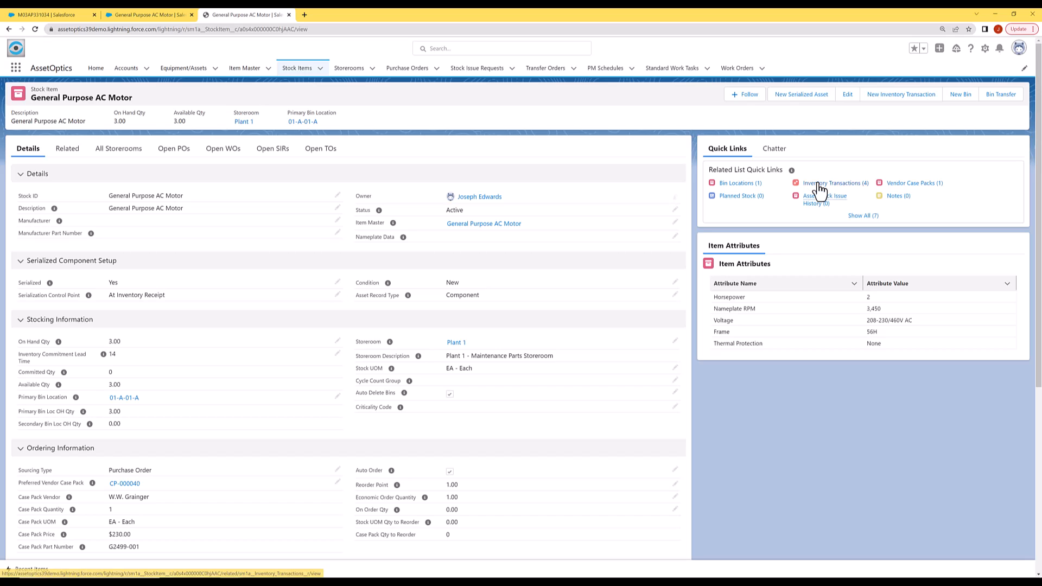
{"action": "mouse_move", "coordinate": [819, 189]}
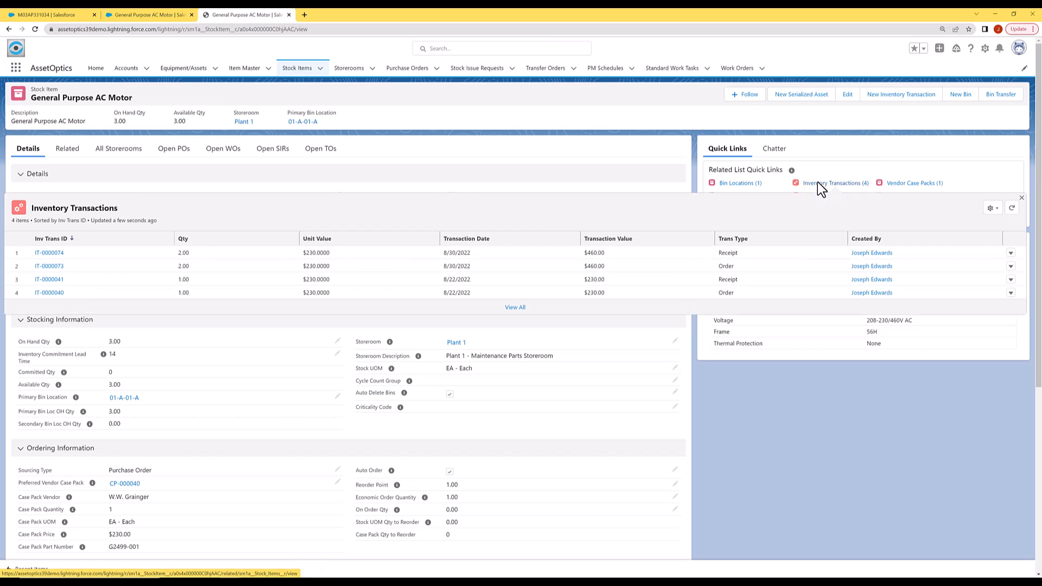